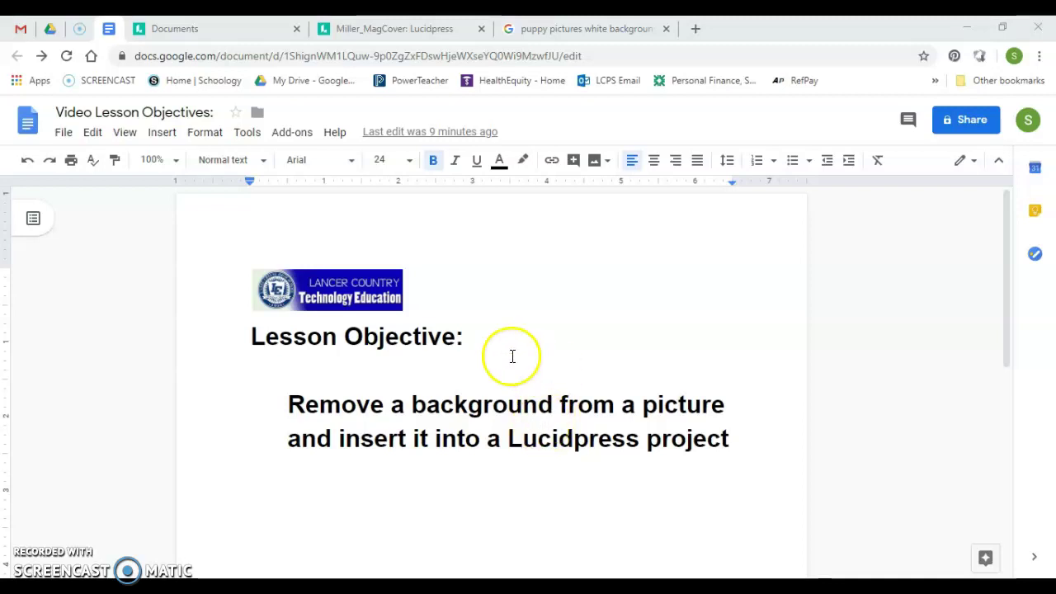
Switch from the Google Docs lesson objective to the Miller_MagCover Lucidpress document
click(404, 30)
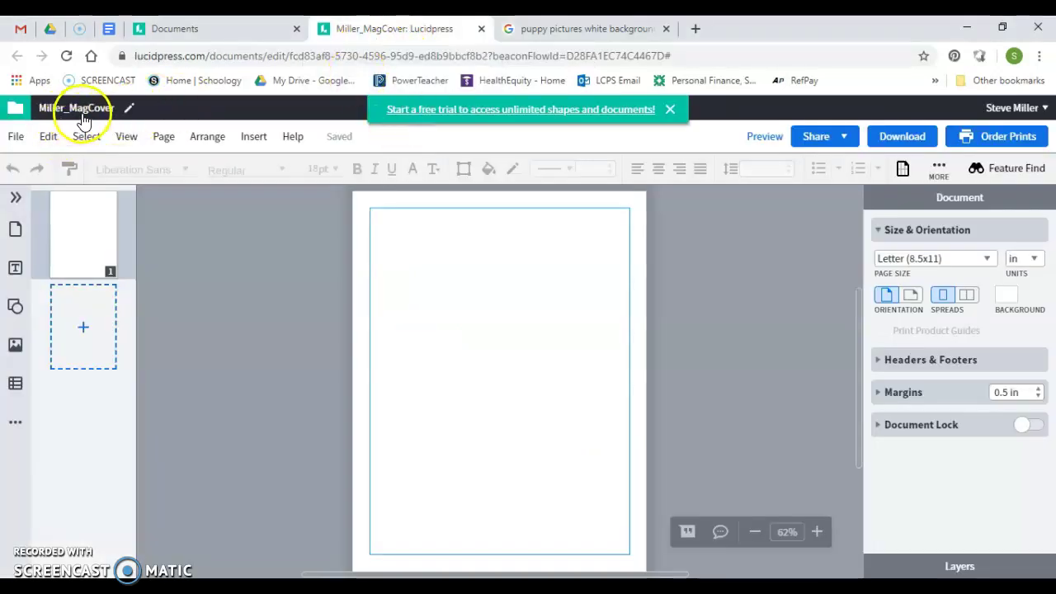
Close the 'Start a free trial' banner in Lucidpress
click(670, 111)
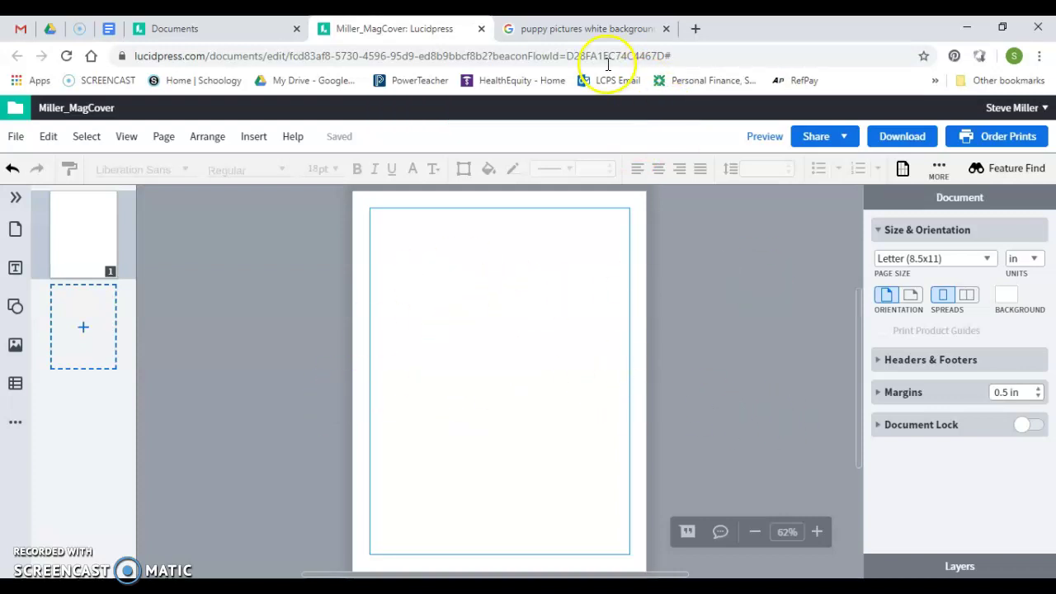
click(588, 32)
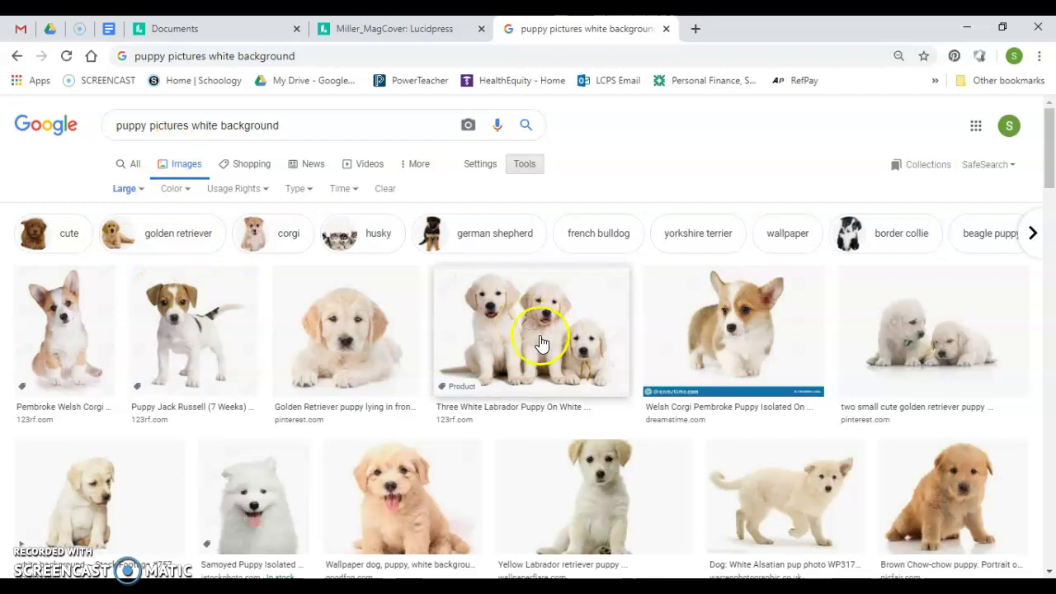
scroll(767, 413, down, 3)
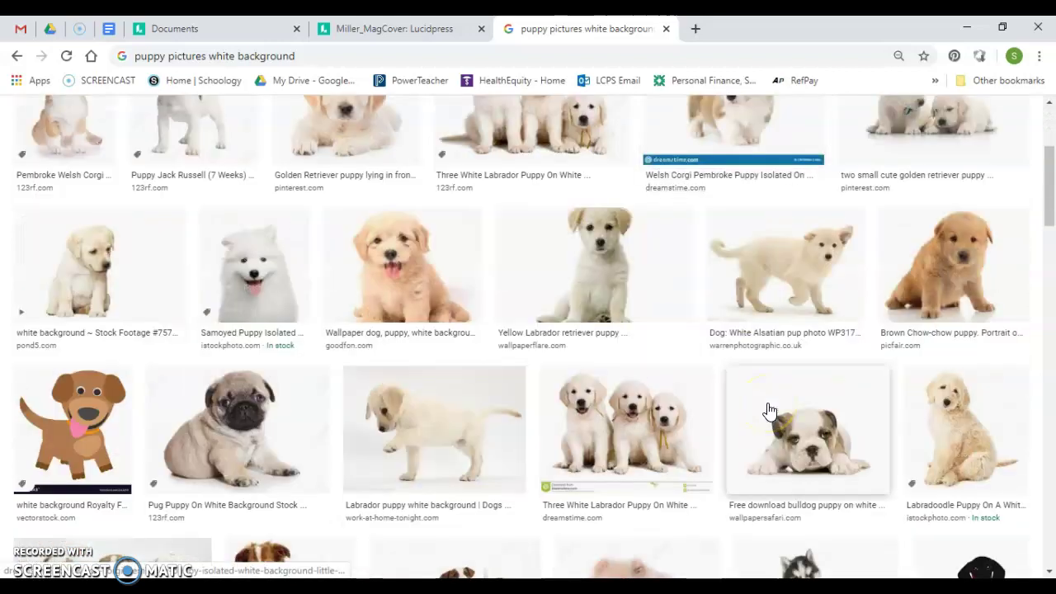
scroll(769, 410, down, 2)
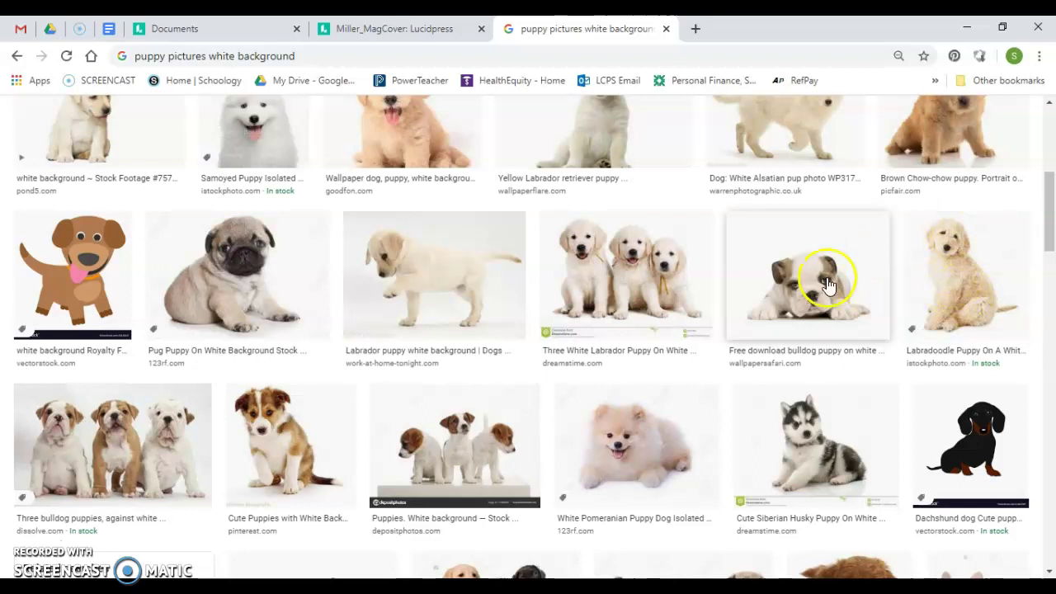
click(945, 276)
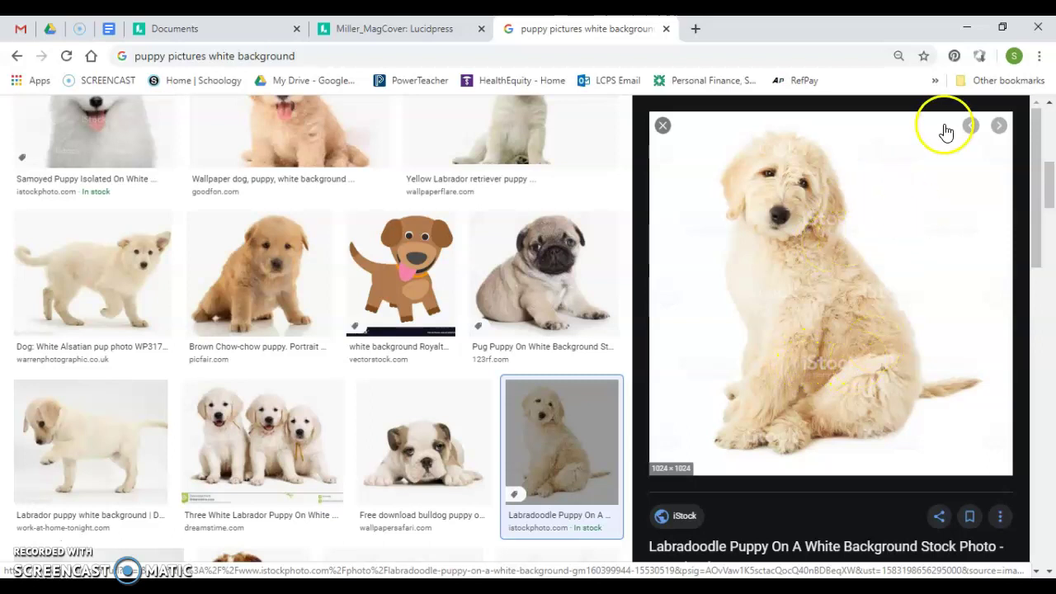
click(663, 126)
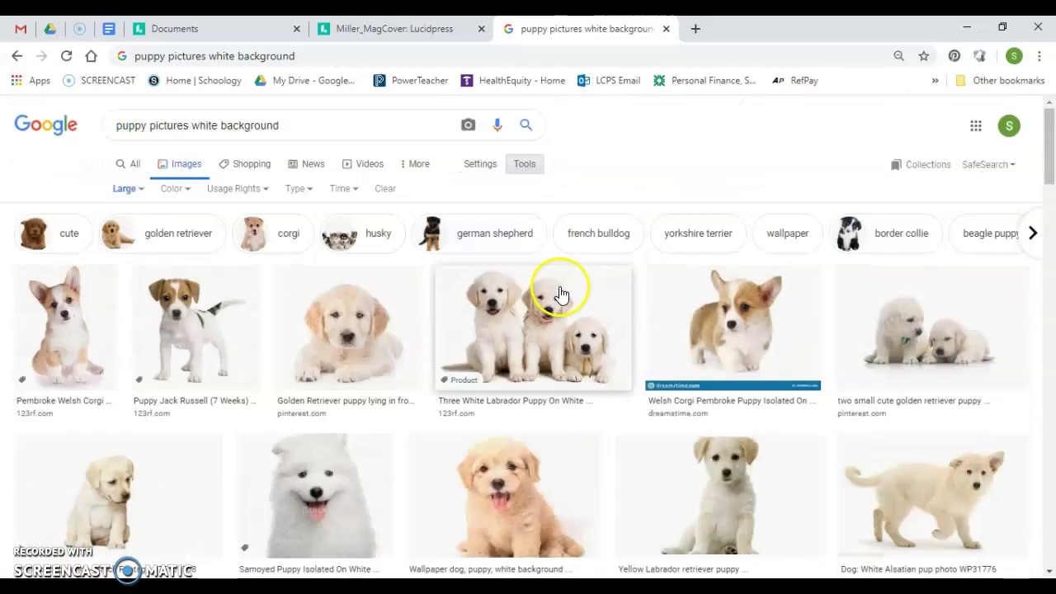
click(519, 164)
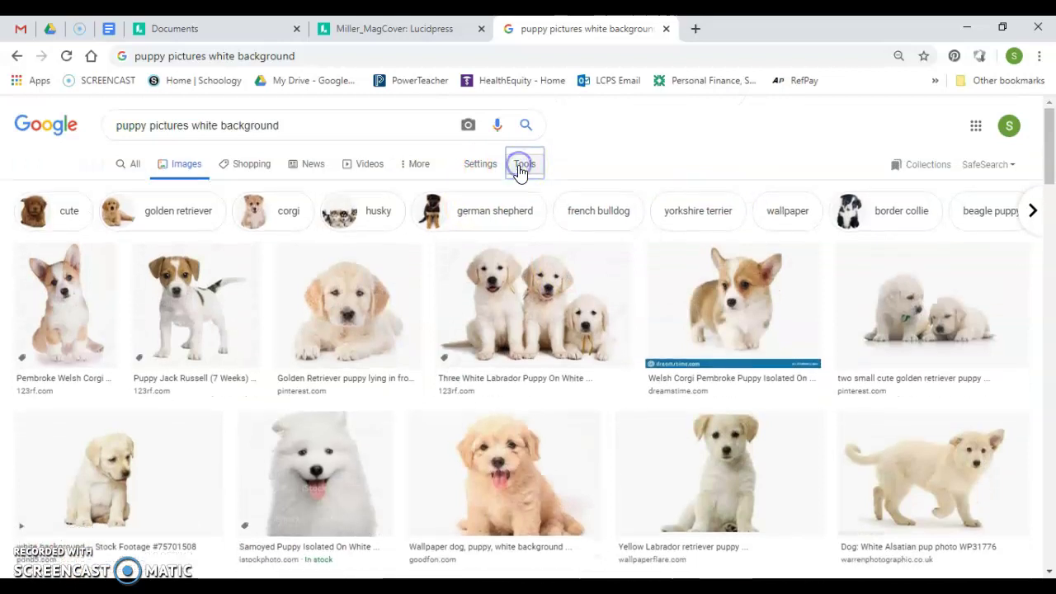
click(519, 163)
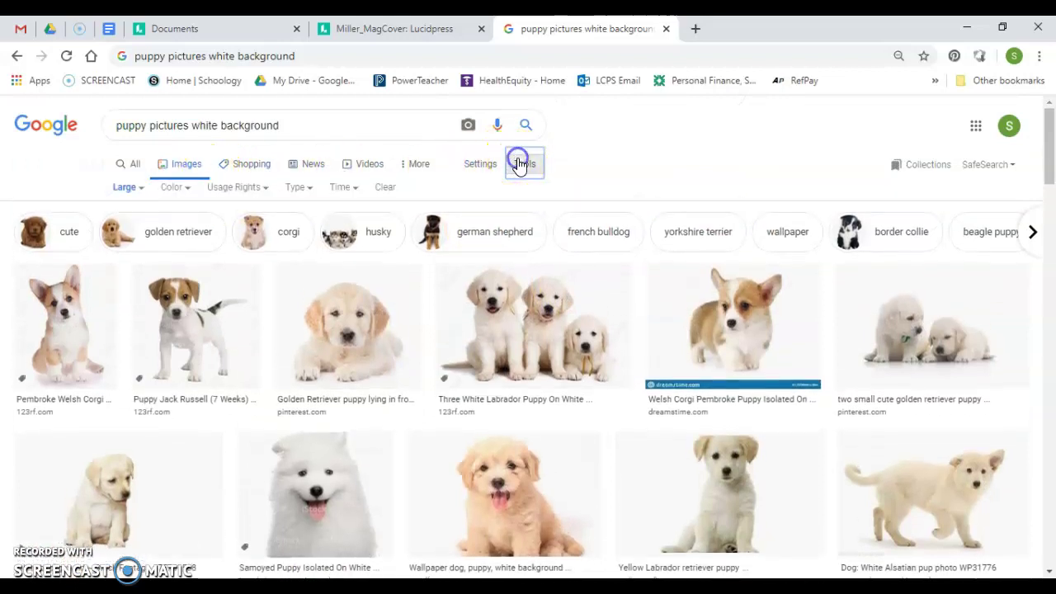
click(128, 189)
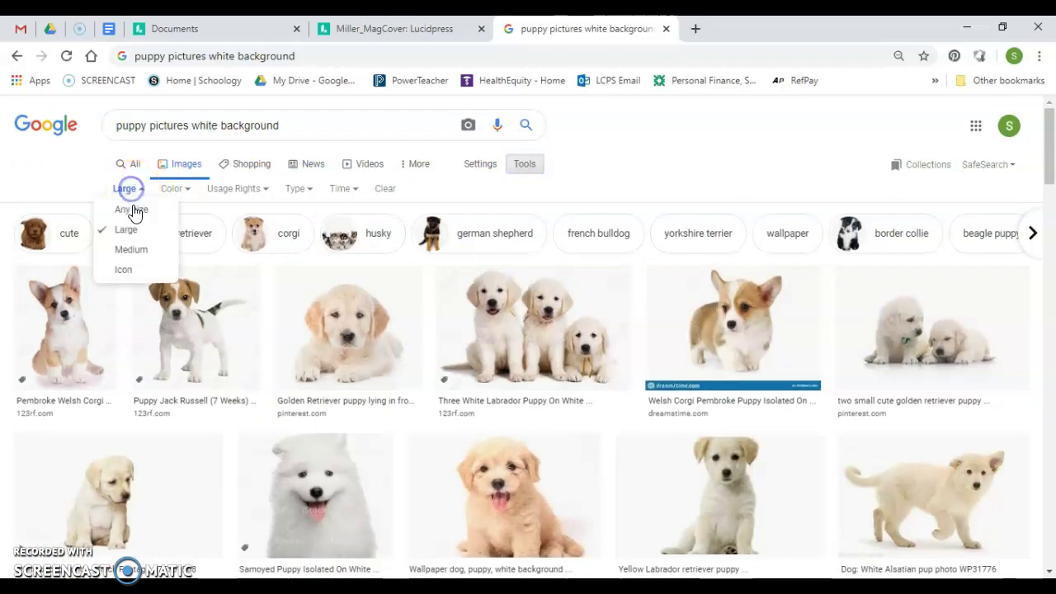
click(132, 210)
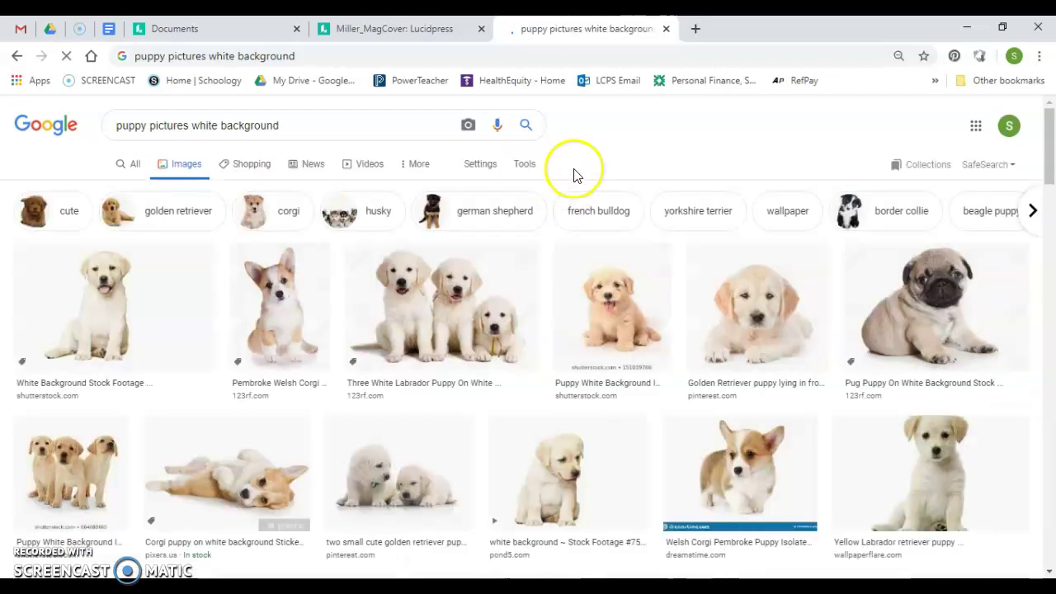
click(529, 164)
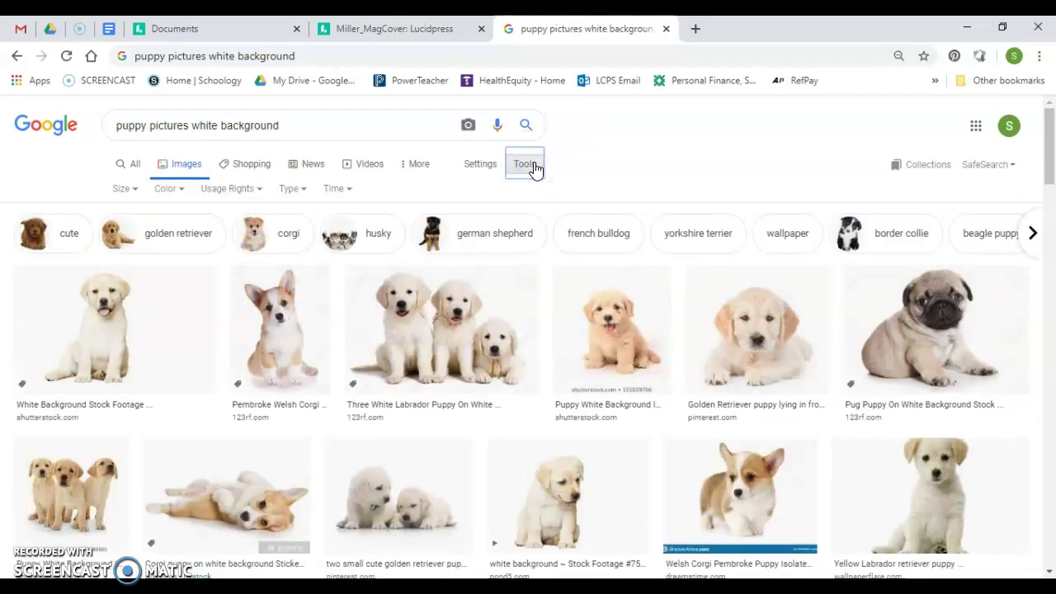
click(125, 188)
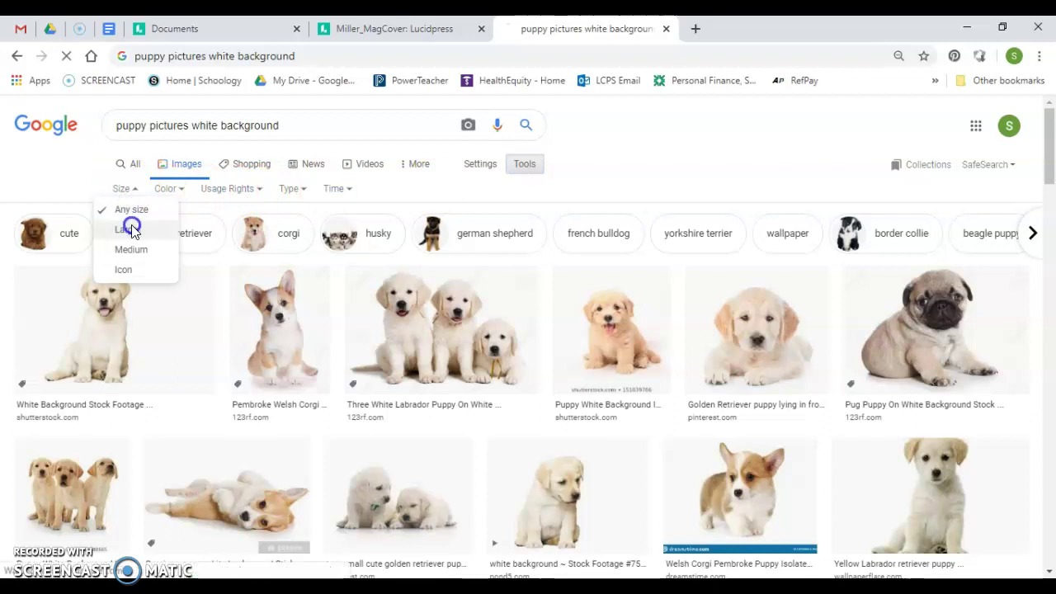
click(132, 228)
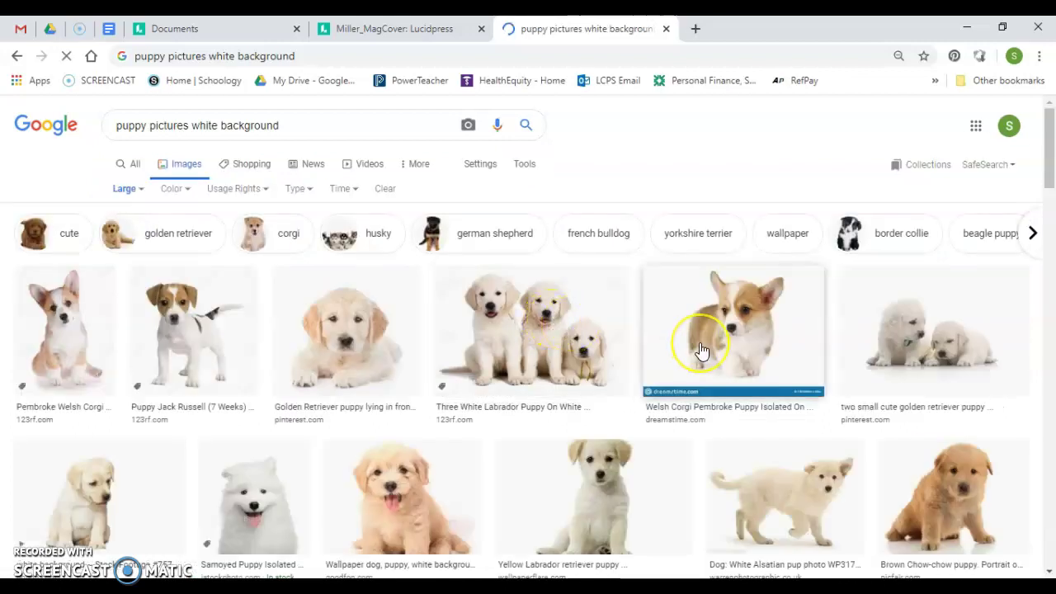
scroll(706, 384, down, 2)
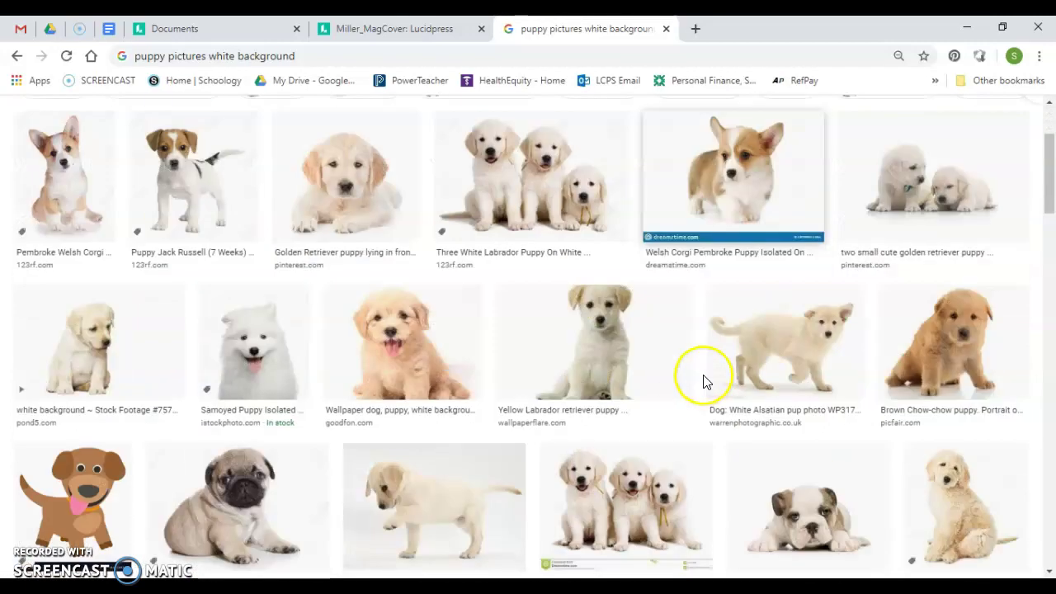
scroll(702, 377, up, 2)
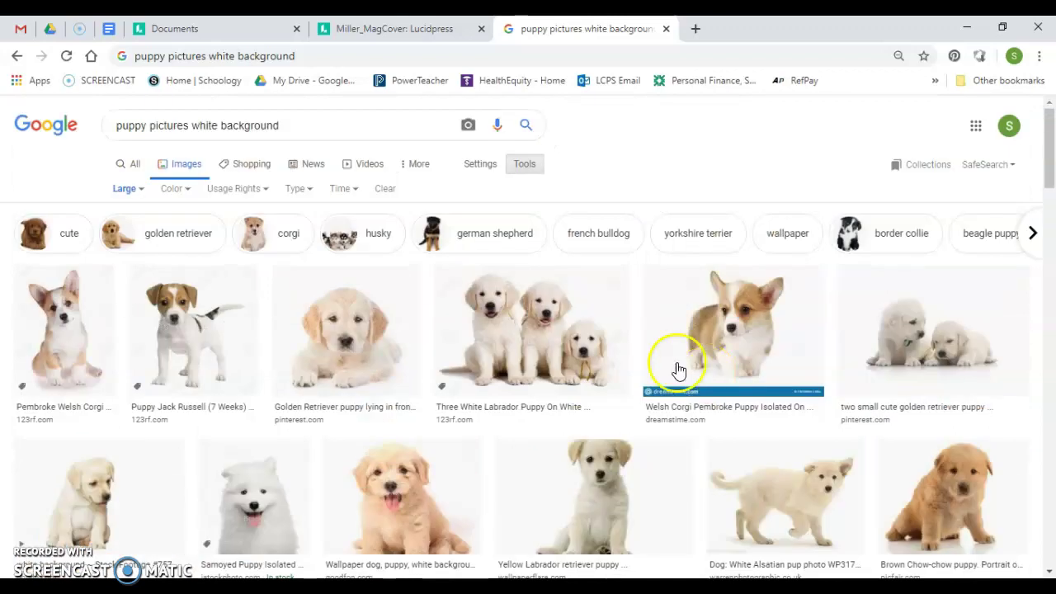
Refine the search to 'puppy pictures white background no watermark'
click(310, 125)
text(no watermark)
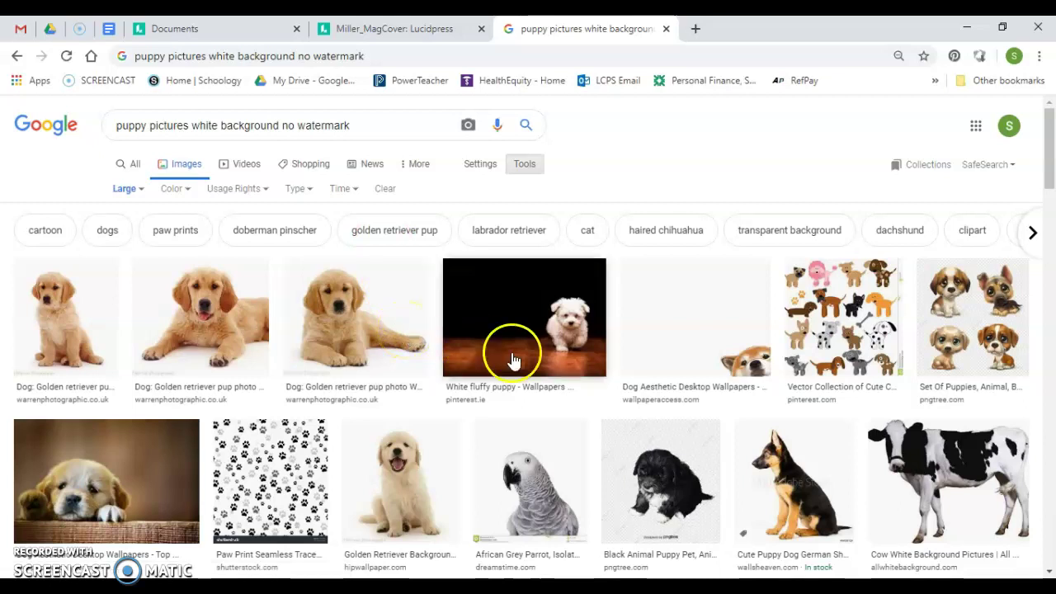
scroll(629, 377, down, 1)
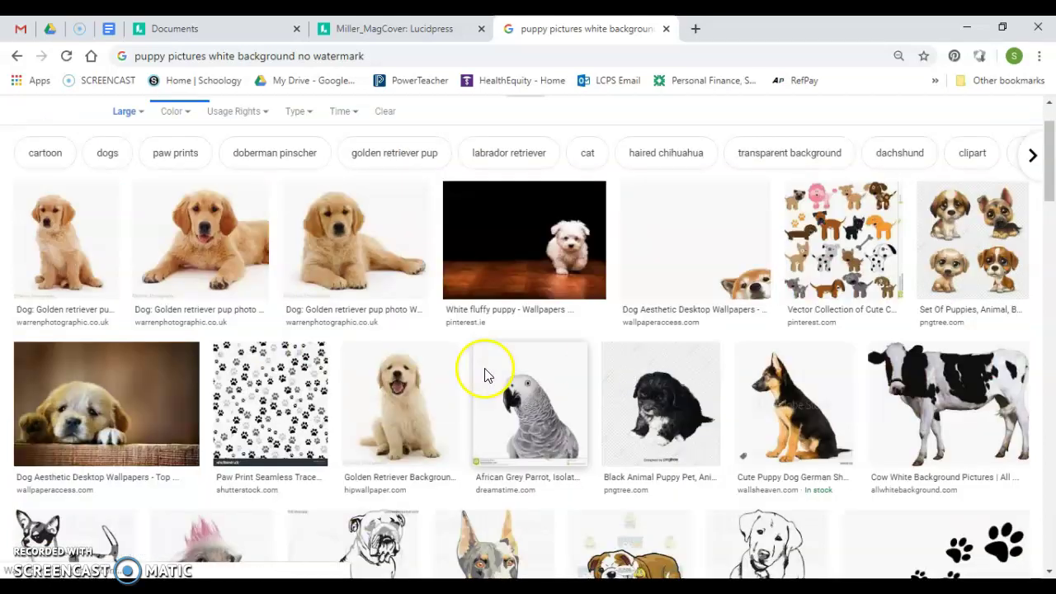
Copy the golden retriever puppy photo to the clipboard
click(433, 393)
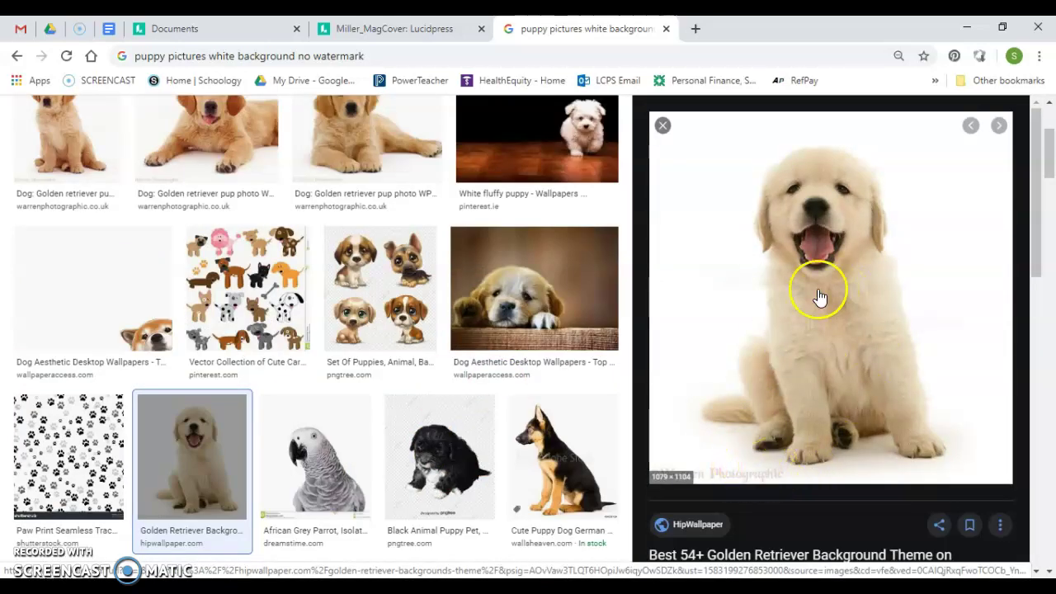
right_click(828, 248)
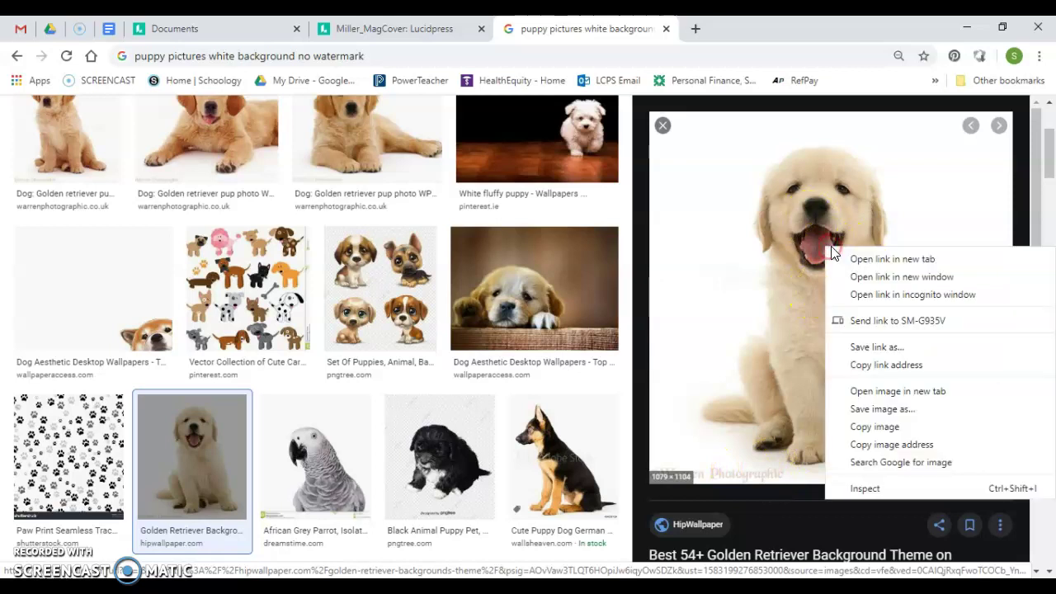
click(886, 425)
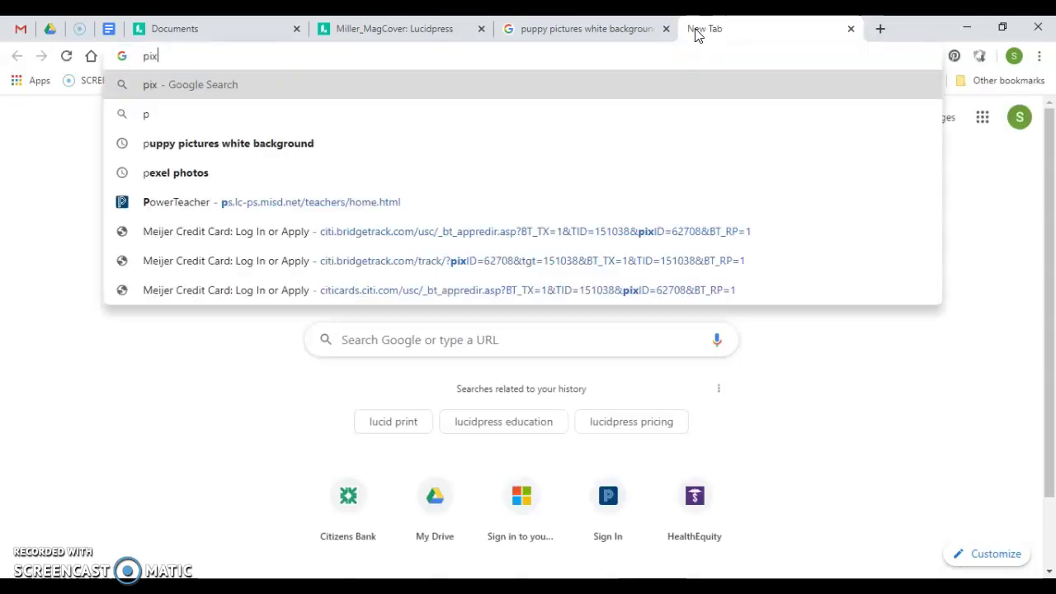
Go to pixlr.com and launch the Pixlr X online editor
text(m)
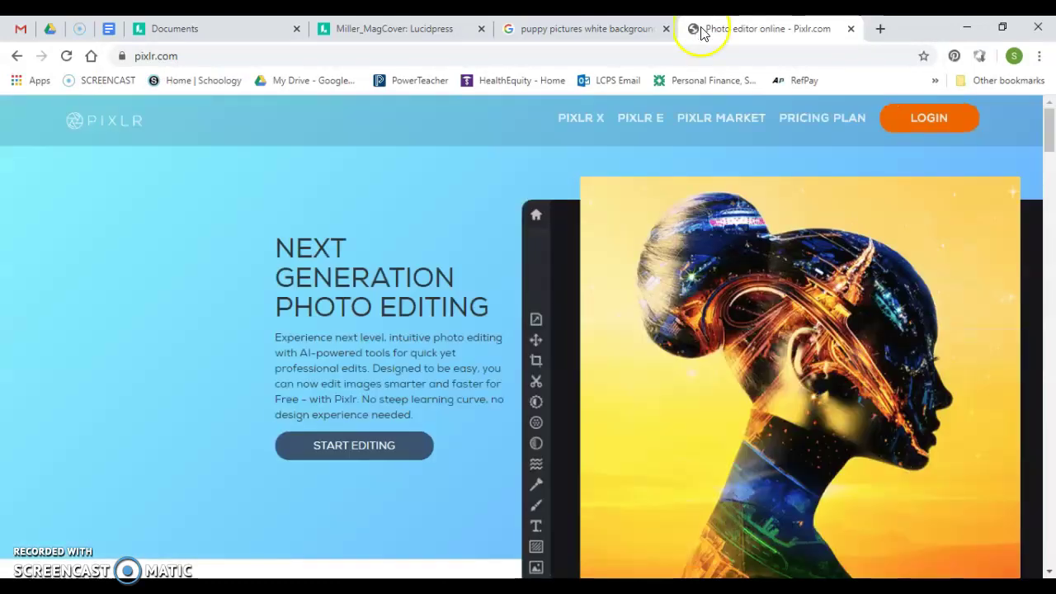
click(316, 453)
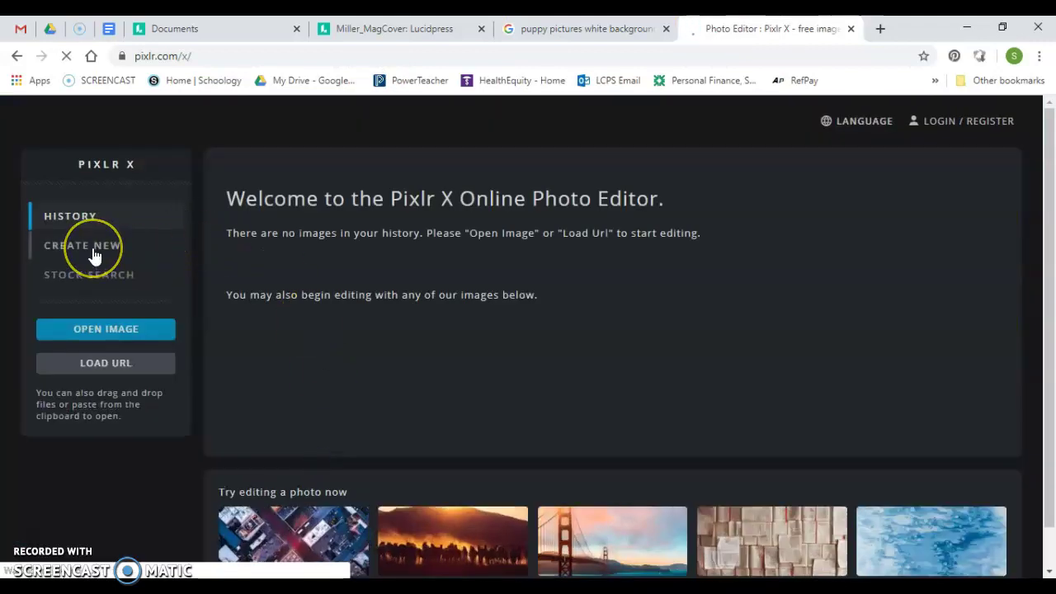
Create a Full HD 1920 × 1080 transparent canvas named 'puppy'
click(95, 256)
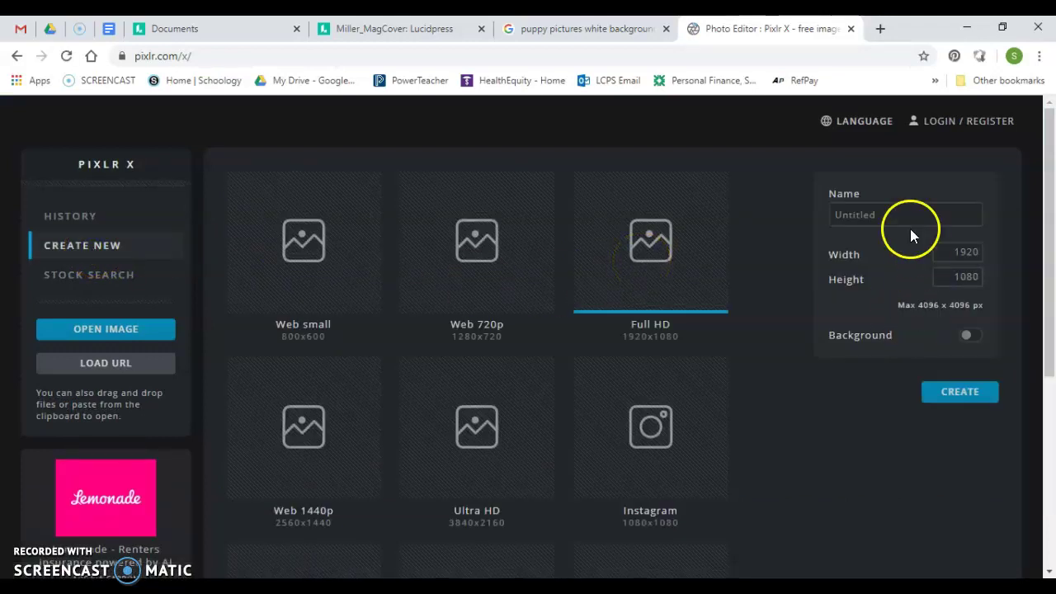
click(886, 209)
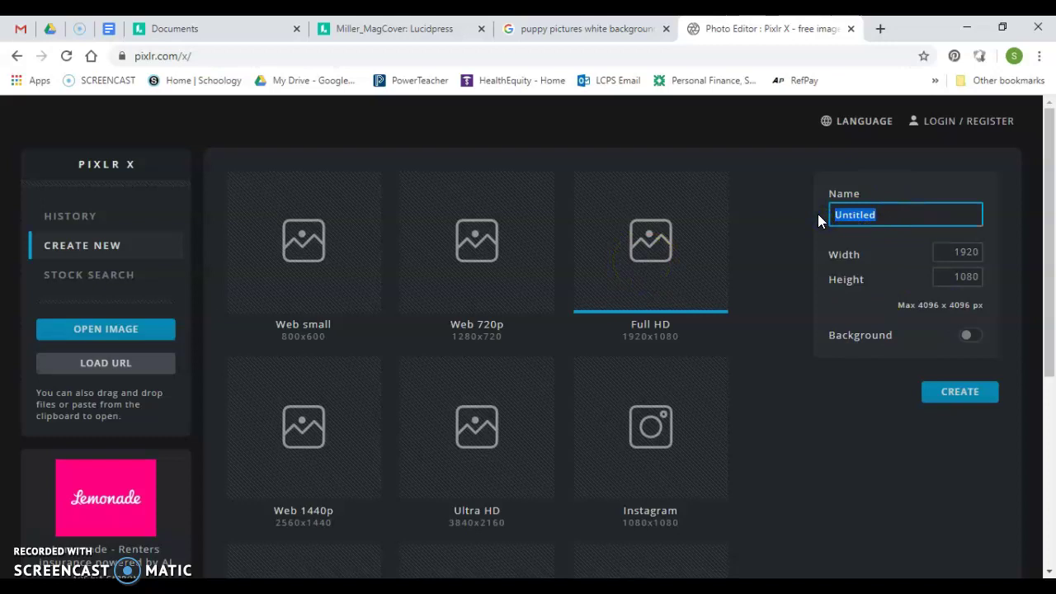
text(puppy)
click(971, 393)
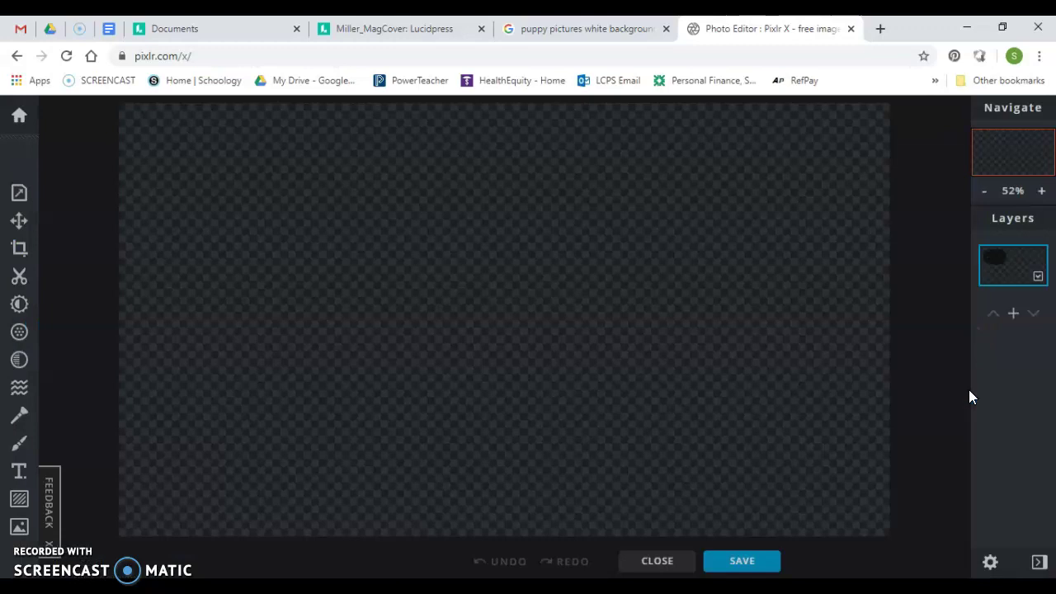
click(887, 377)
Paste the golden retriever photo onto the canvas as a second layer
key(ctrl+v)
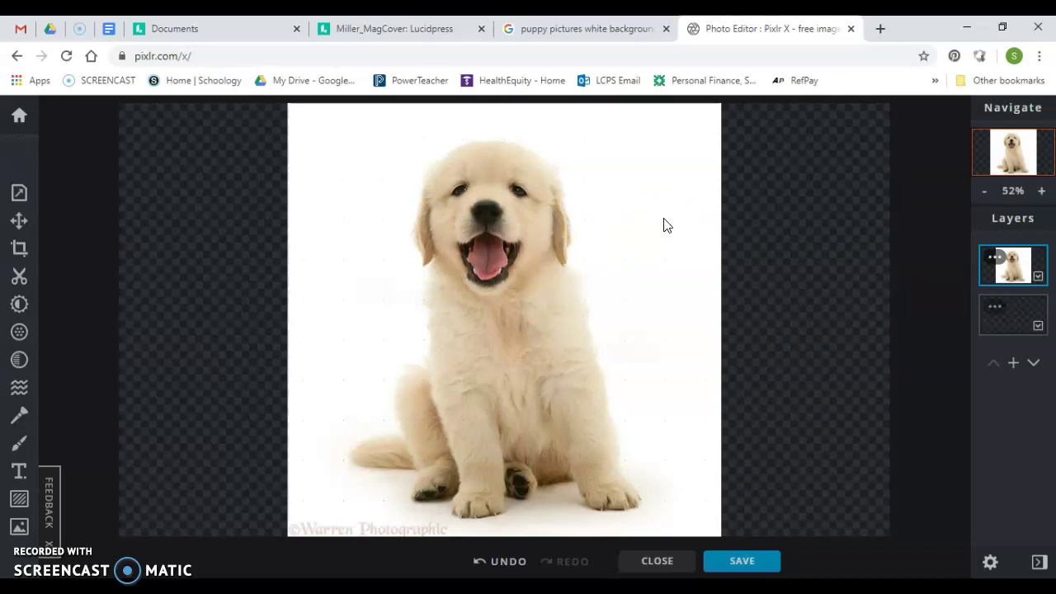
Crop to about 1063 × 1048, trimming the left, right and bottom edges around the puppy
click(17, 251)
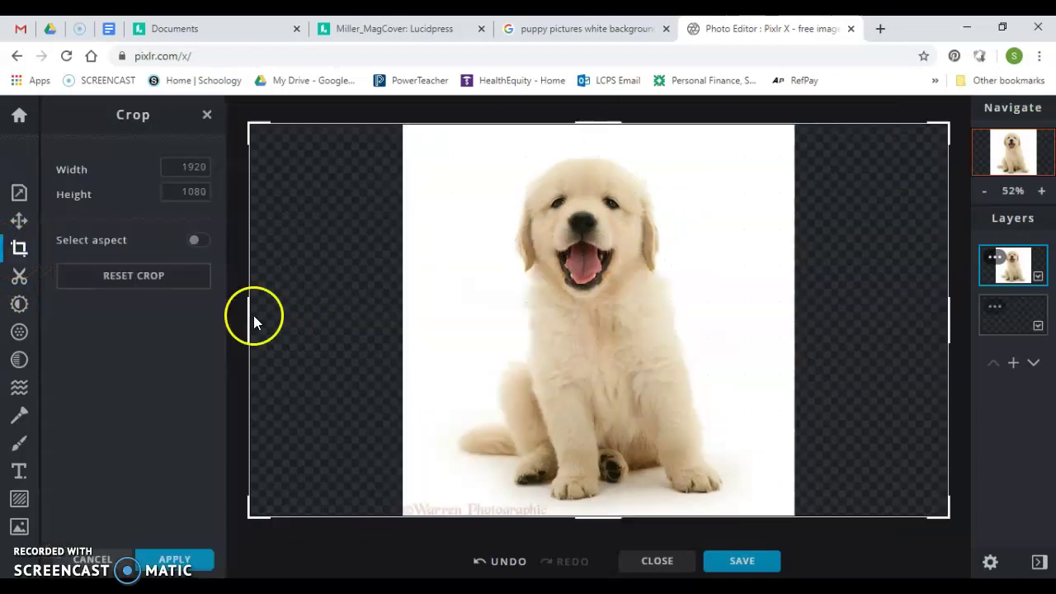
drag(605, 515, 609, 509)
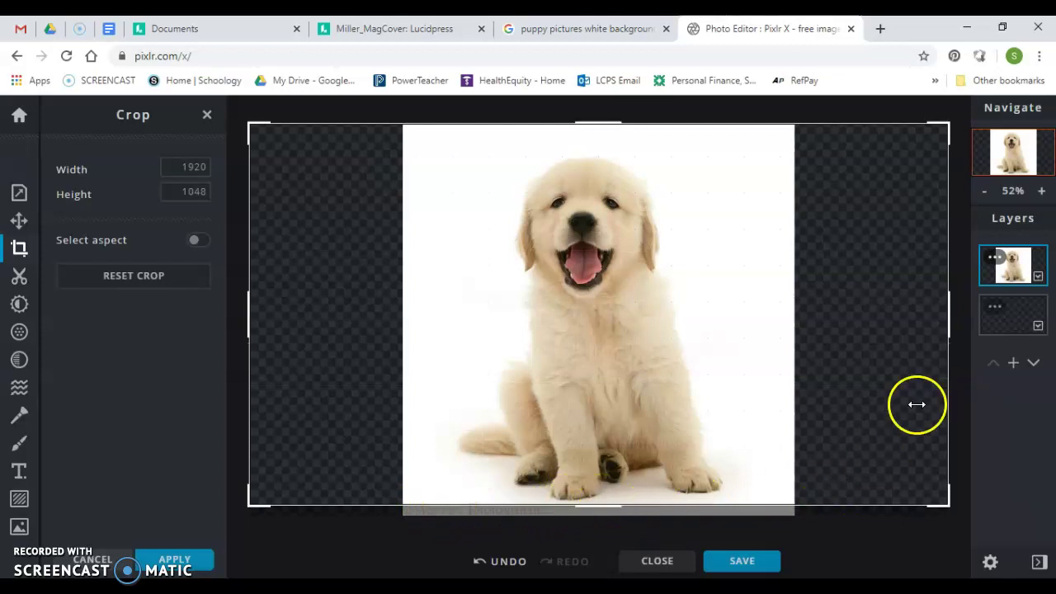
drag(946, 318, 793, 323)
drag(249, 312, 406, 314)
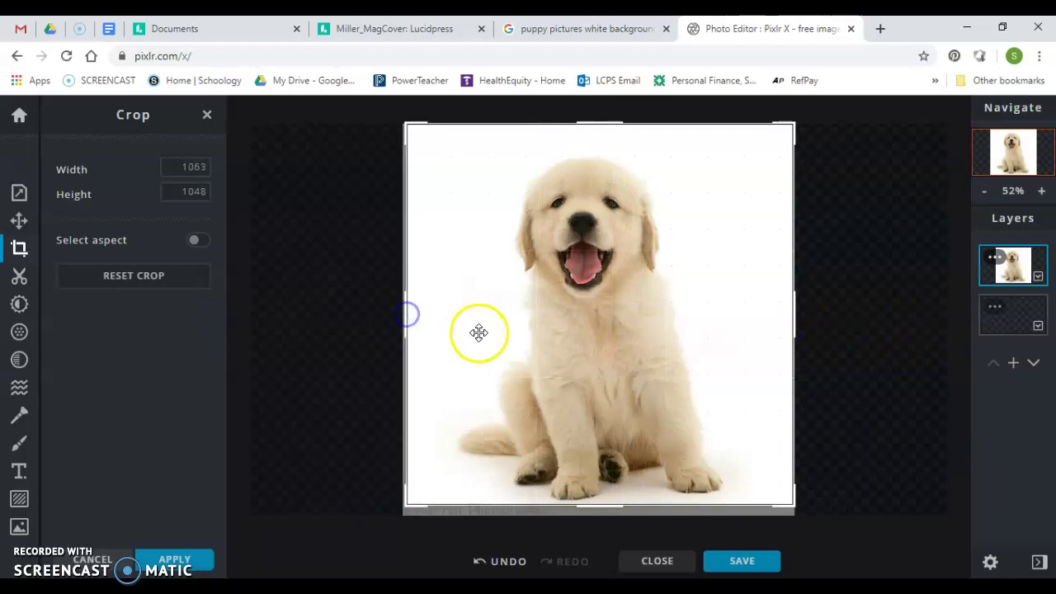
key(Return)
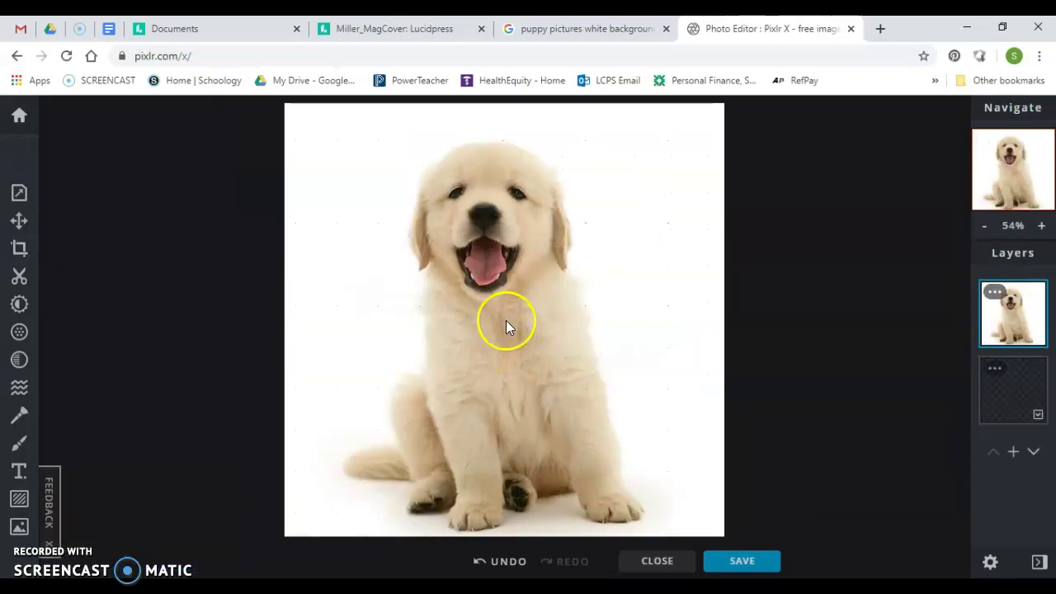
Remove the white background with Magic Cutout, undoing the removals that cut into the fur
click(17, 283)
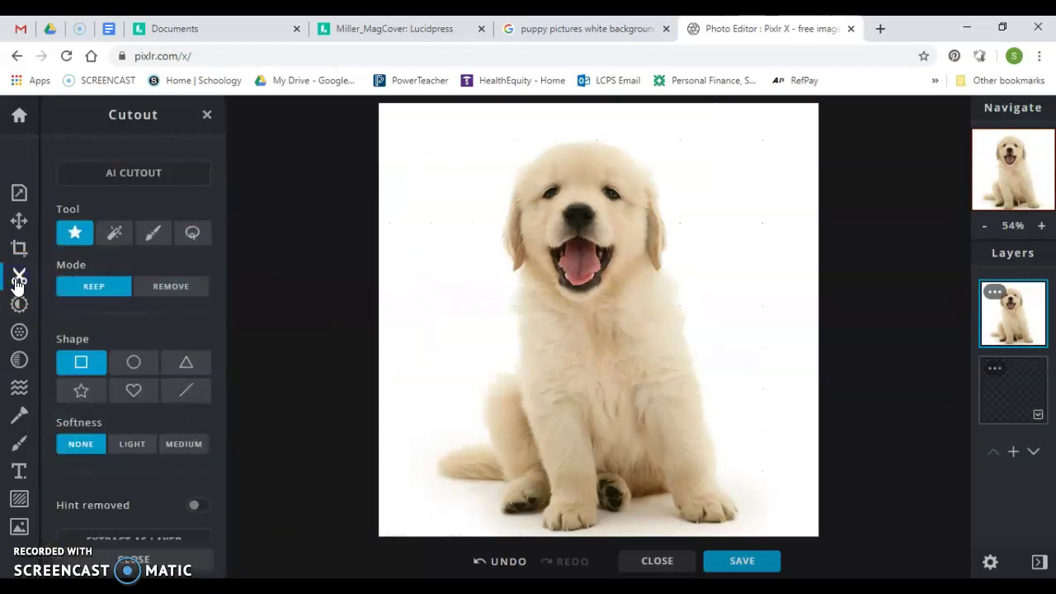
click(117, 234)
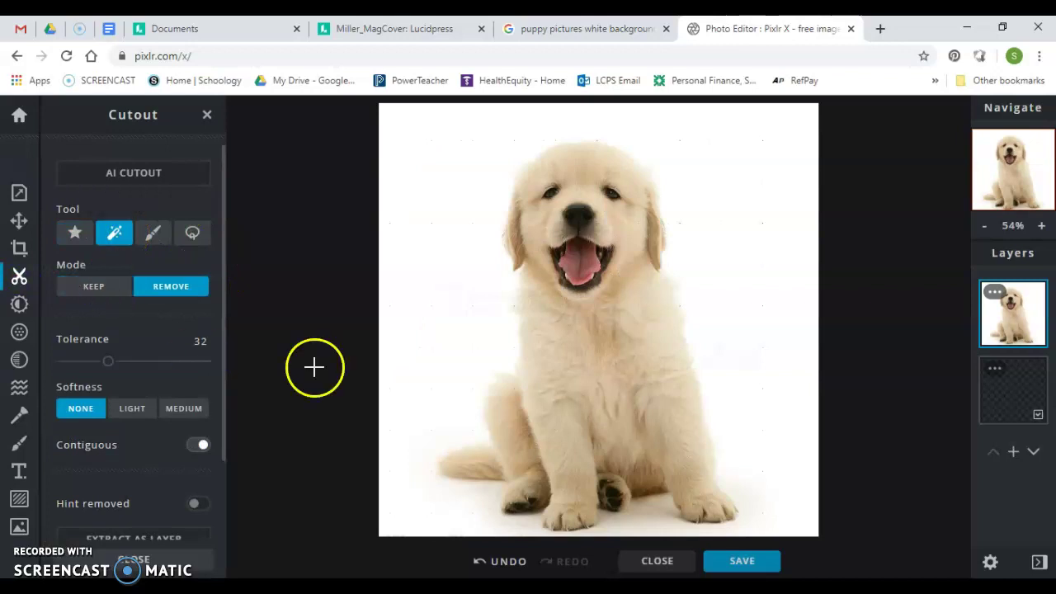
click(455, 212)
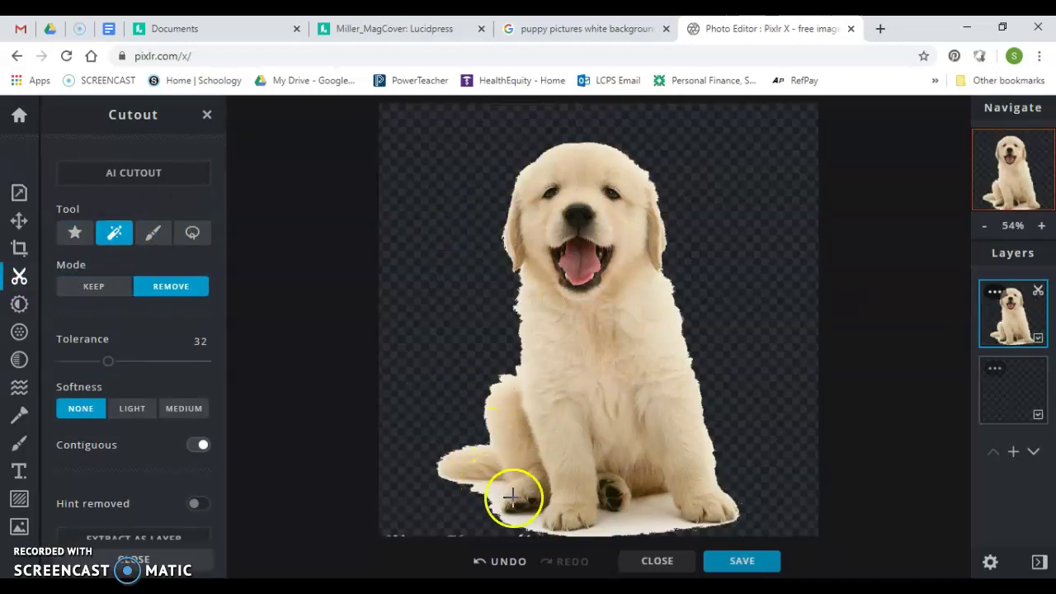
click(646, 511)
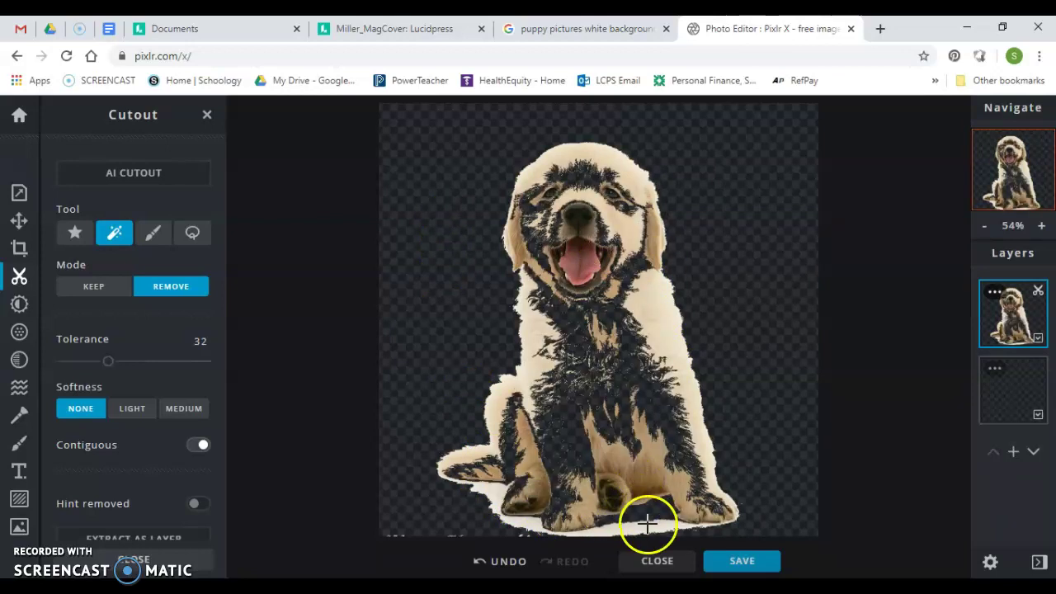
click(647, 528)
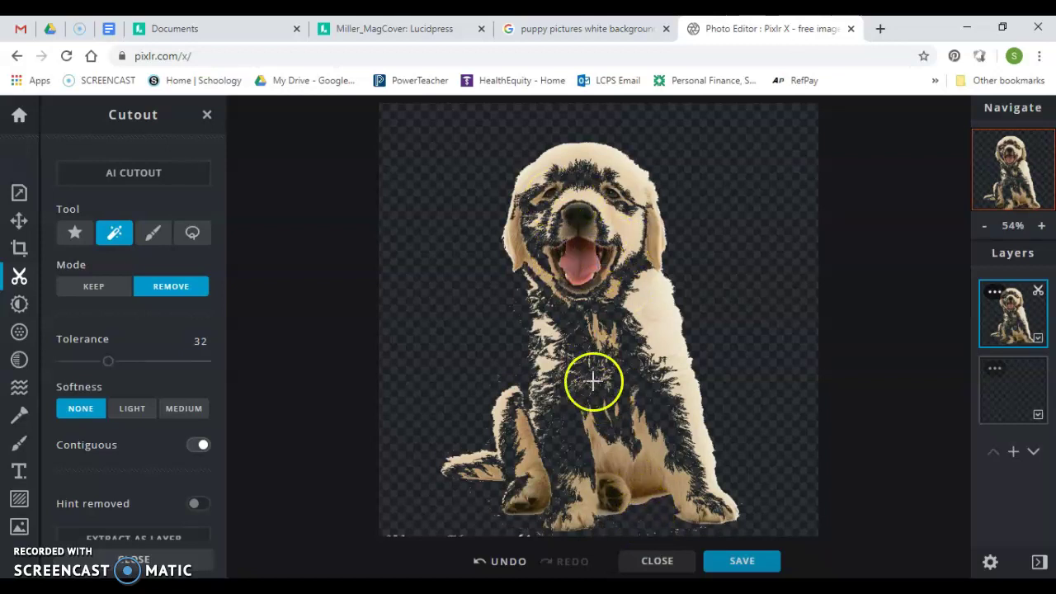
click(499, 562)
click(499, 562)
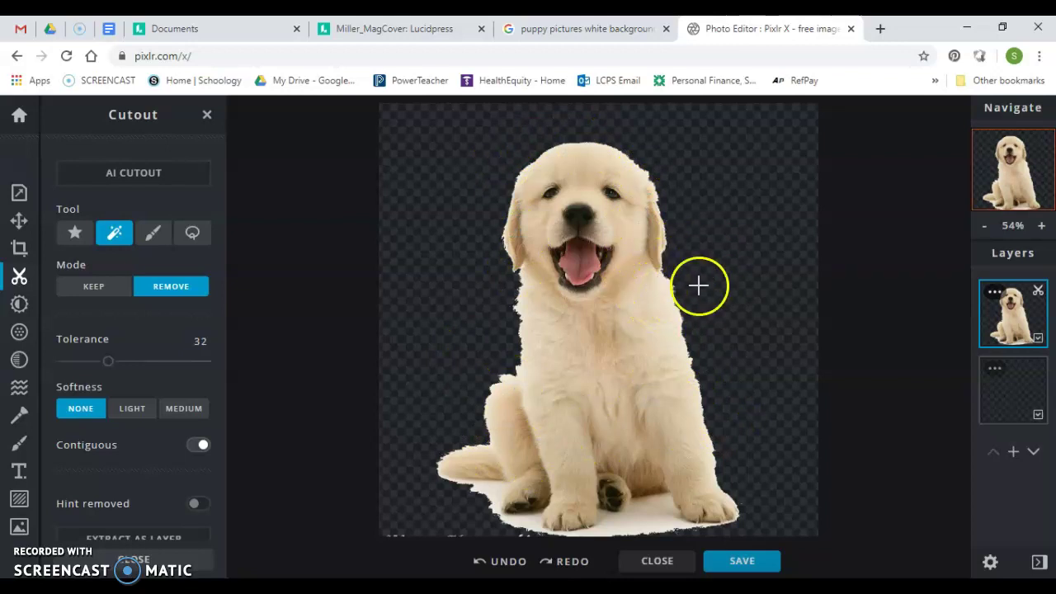
Download the cutout as puppy.png and return to the Lucidpress document
click(751, 564)
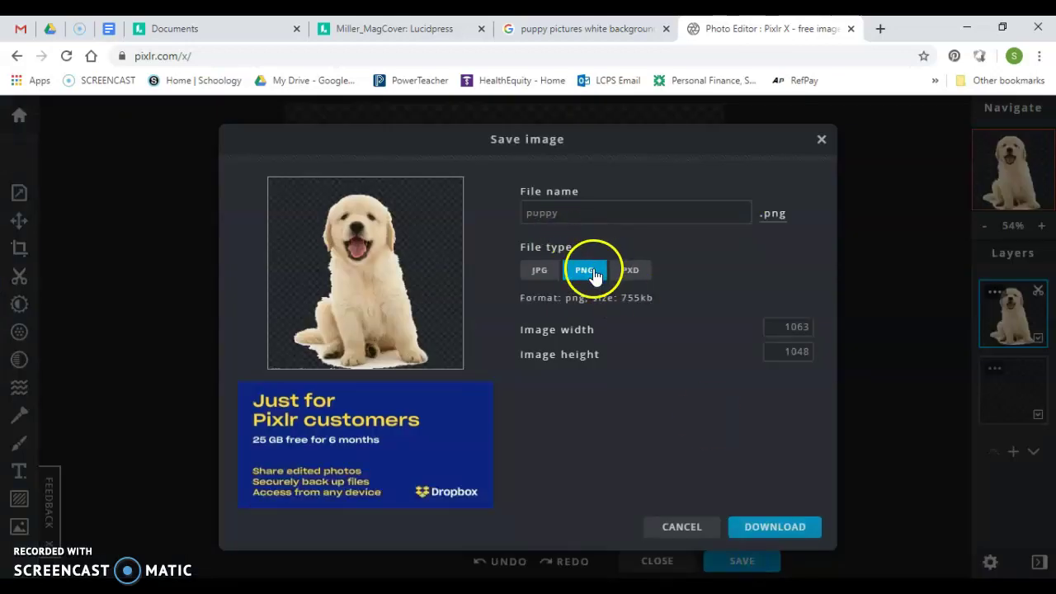
click(774, 528)
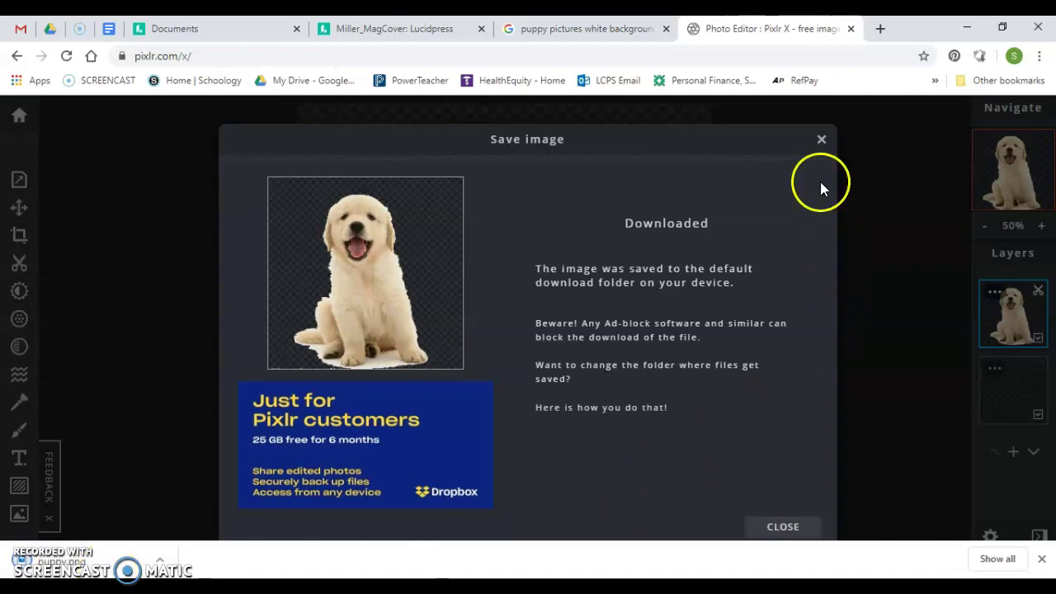
click(778, 528)
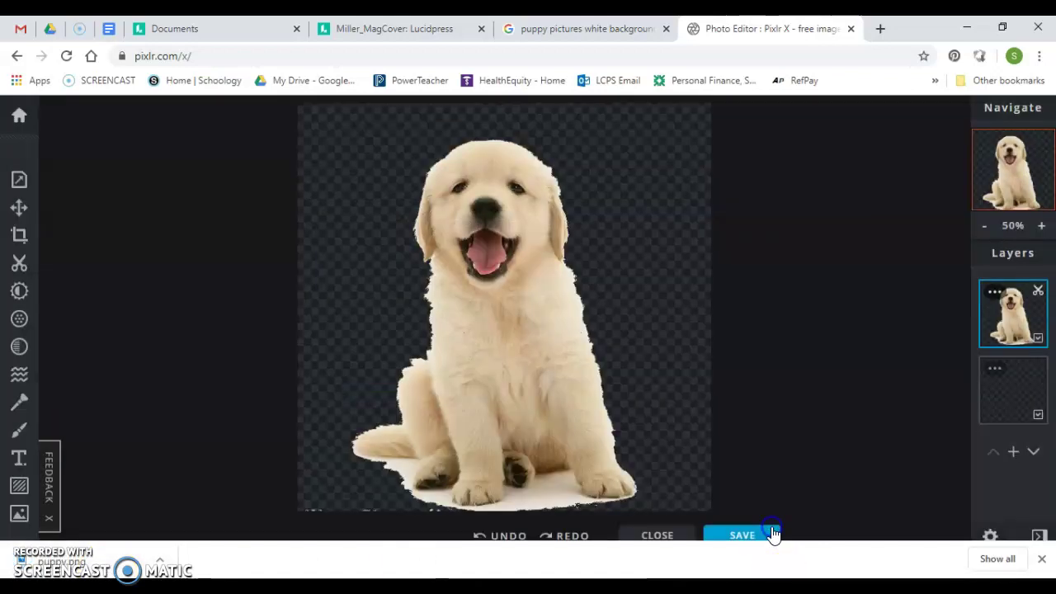
click(402, 36)
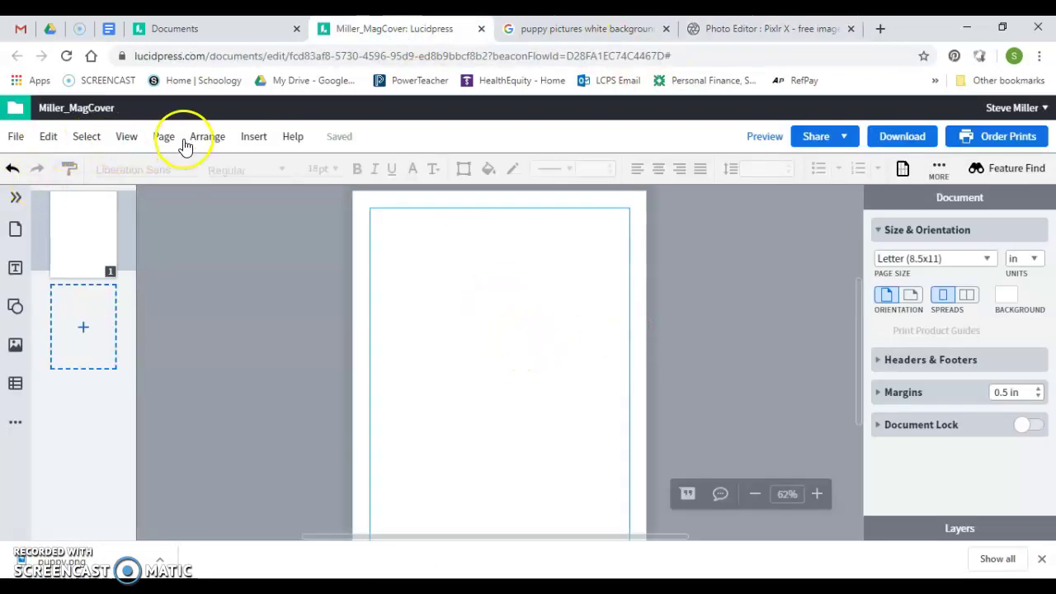
Upload puppy.png from Downloads through Insert > Image and place it on the cover page
click(248, 142)
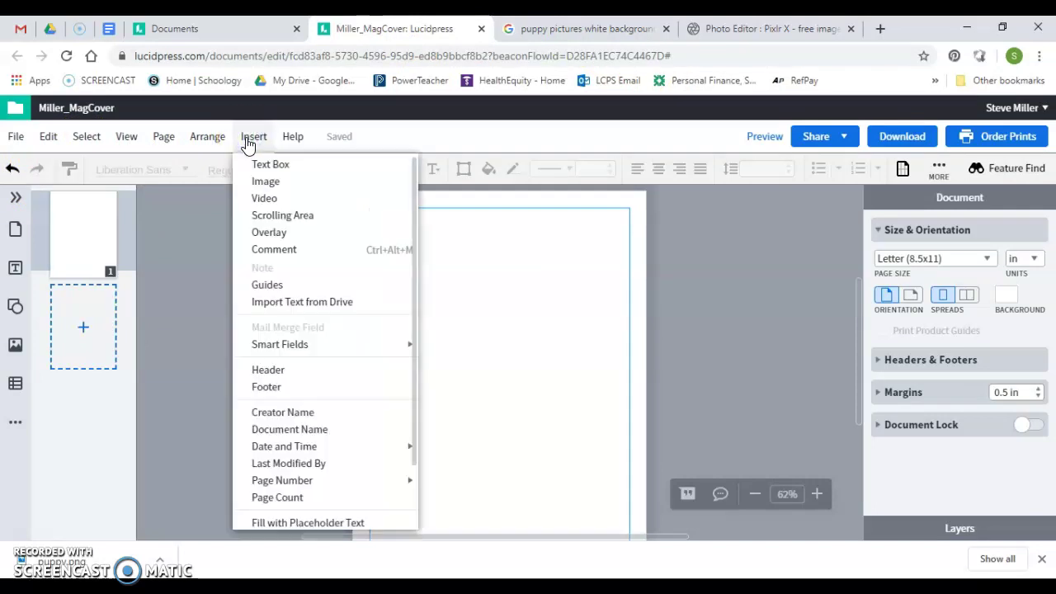
click(269, 183)
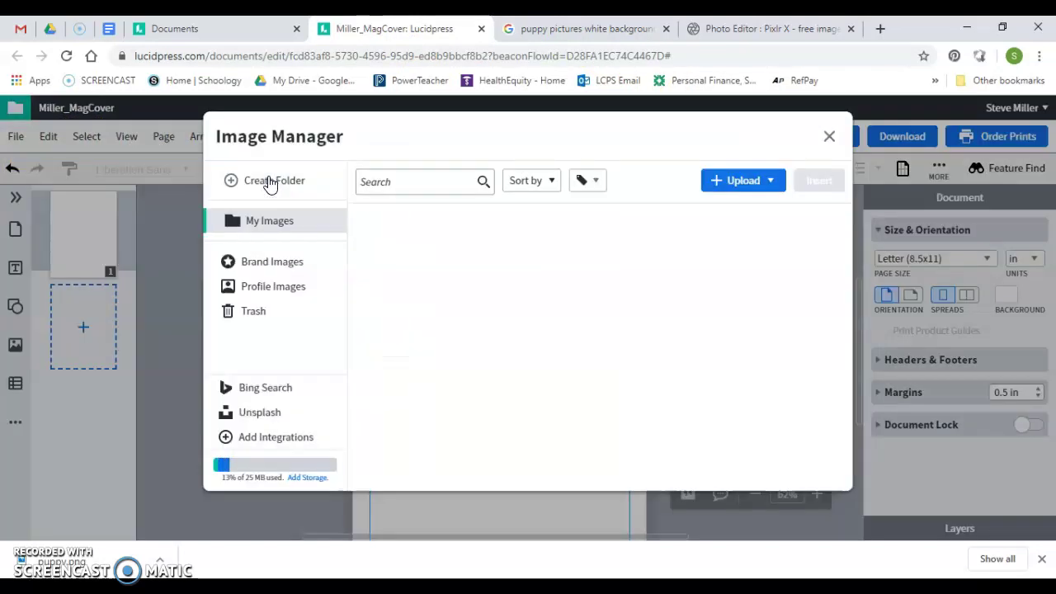
click(722, 181)
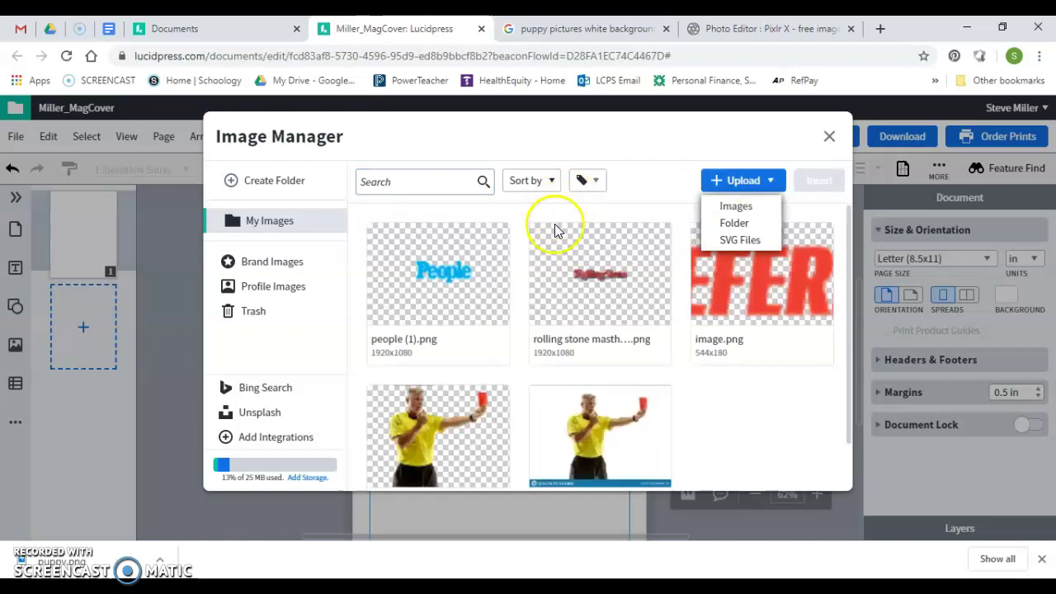
click(725, 212)
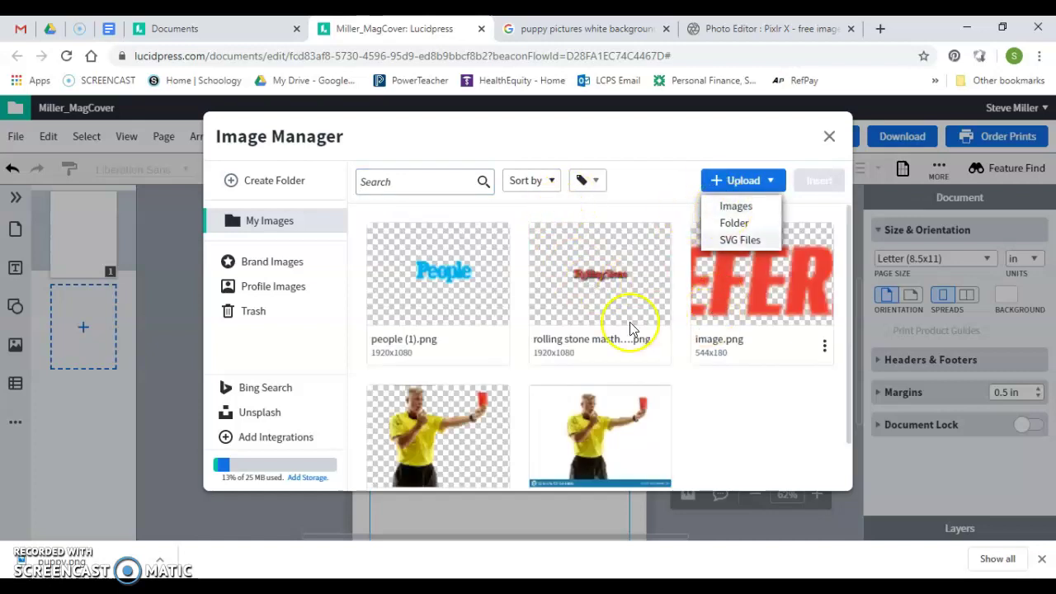
click(737, 207)
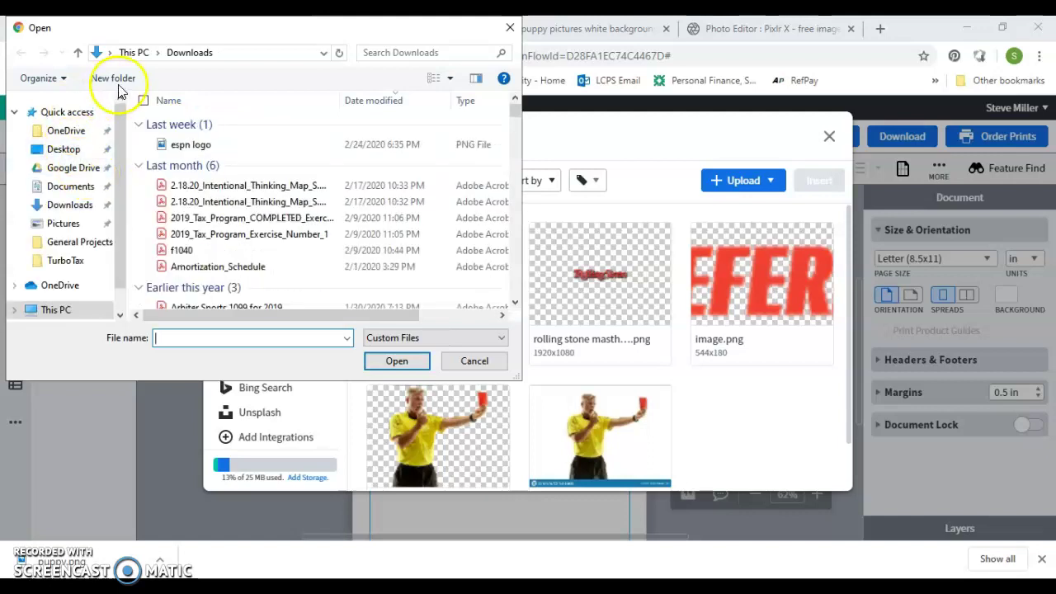
click(70, 204)
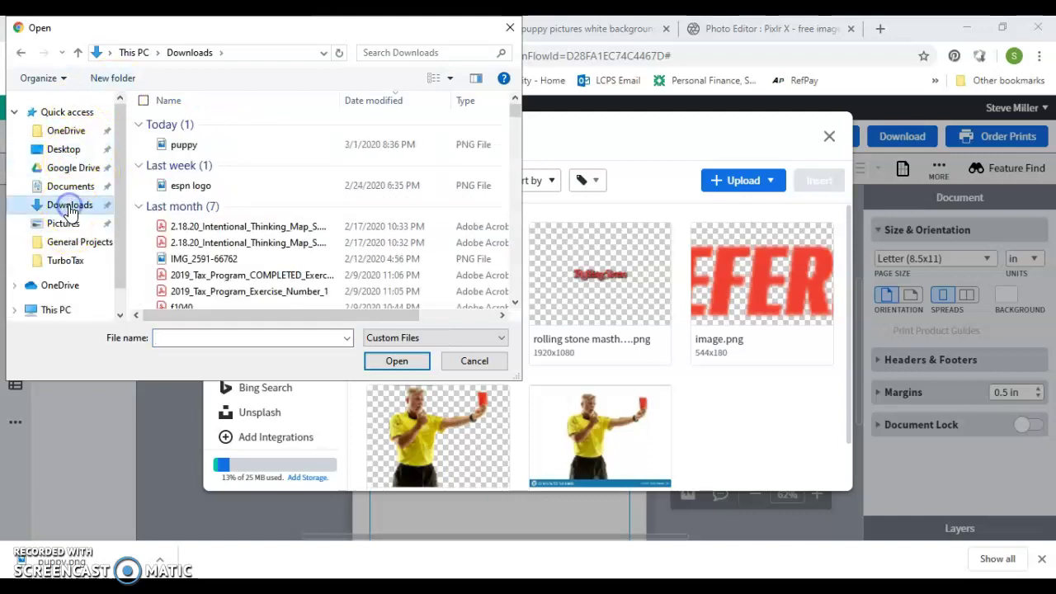
click(183, 147)
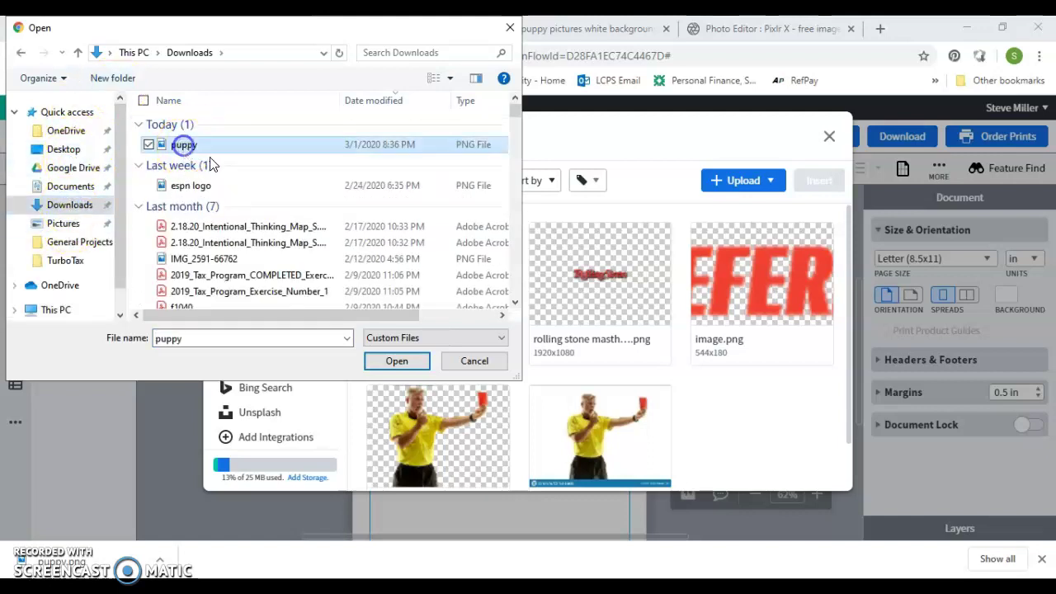
click(396, 360)
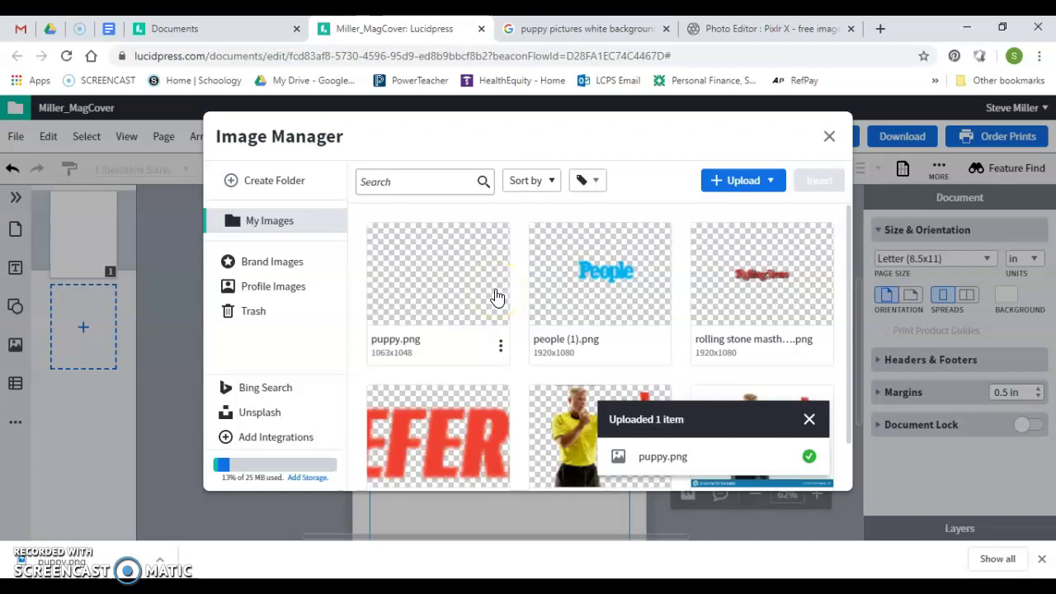
click(483, 294)
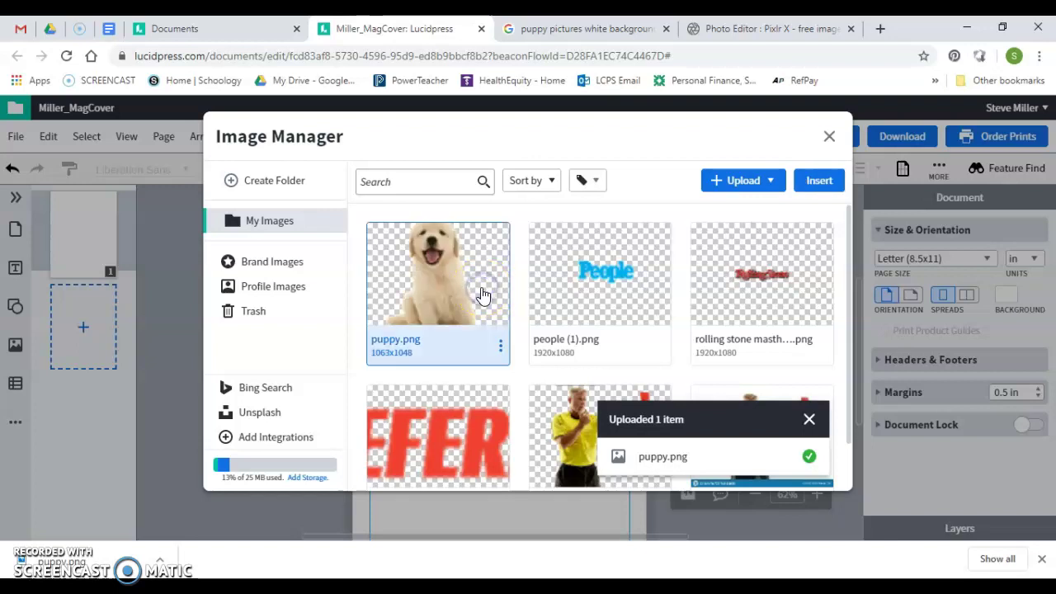
click(828, 183)
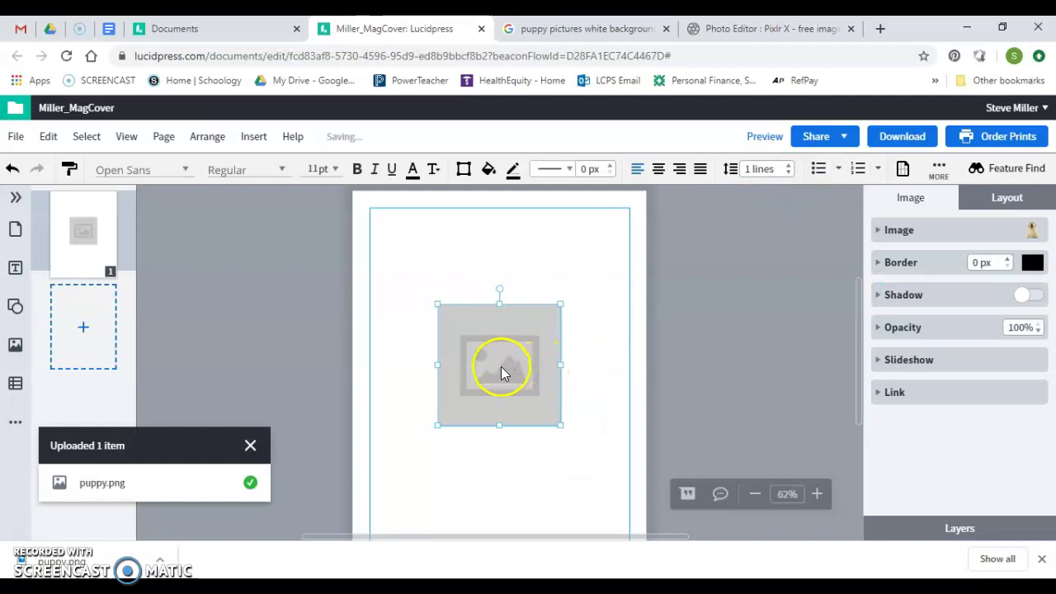
Anchor the puppy image at the top-left and stretch it across most of the Miller_MagCover page
drag(498, 364, 433, 281)
drag(492, 340, 610, 477)
drag(522, 331, 517, 374)
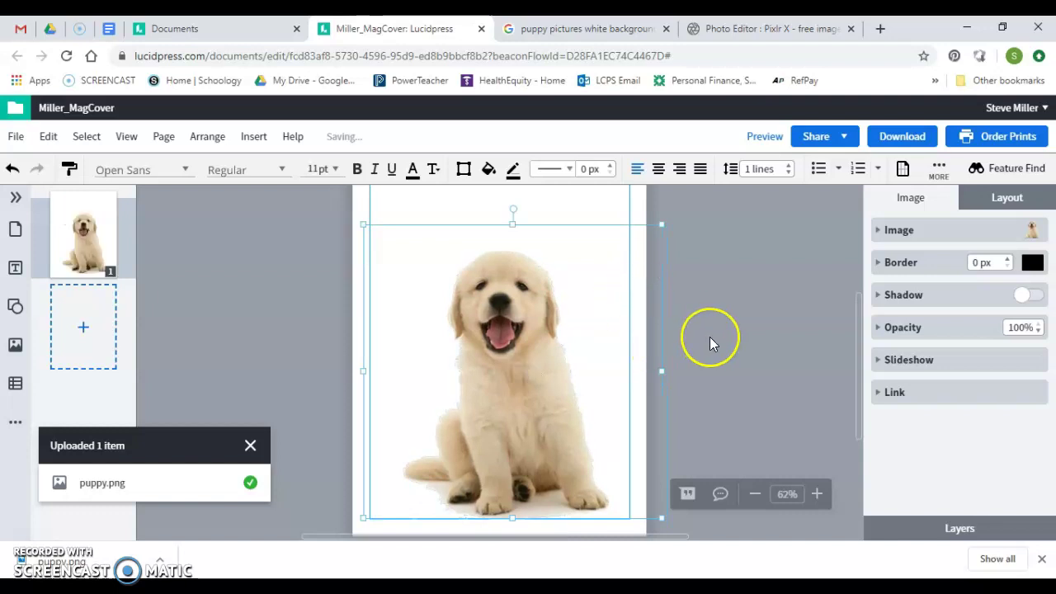
drag(532, 322, 533, 297)
click(698, 309)
scroll(717, 323, up, 1)
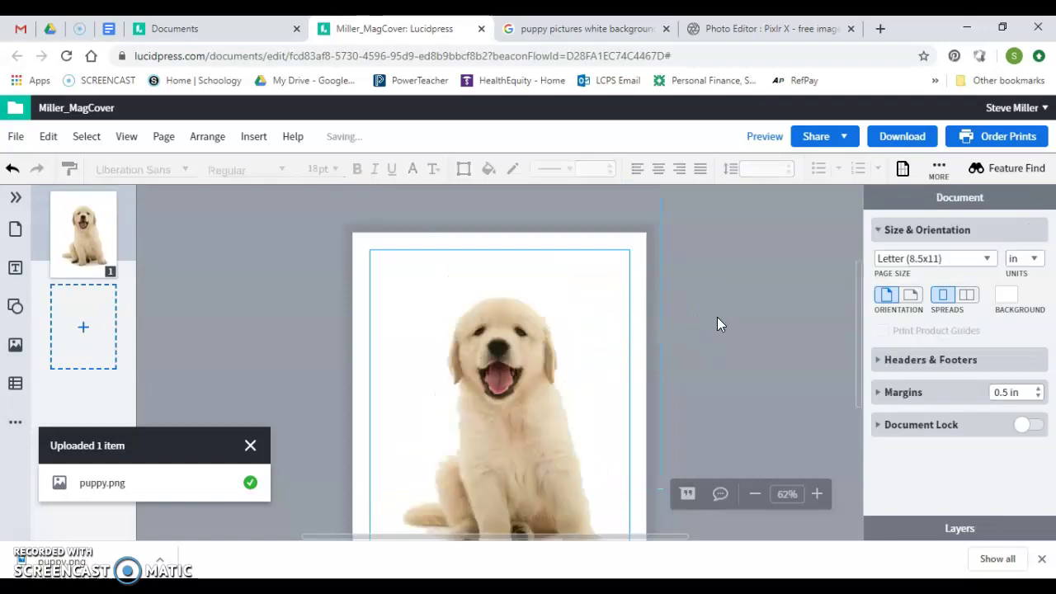
scroll(717, 317, down, 1)
click(627, 307)
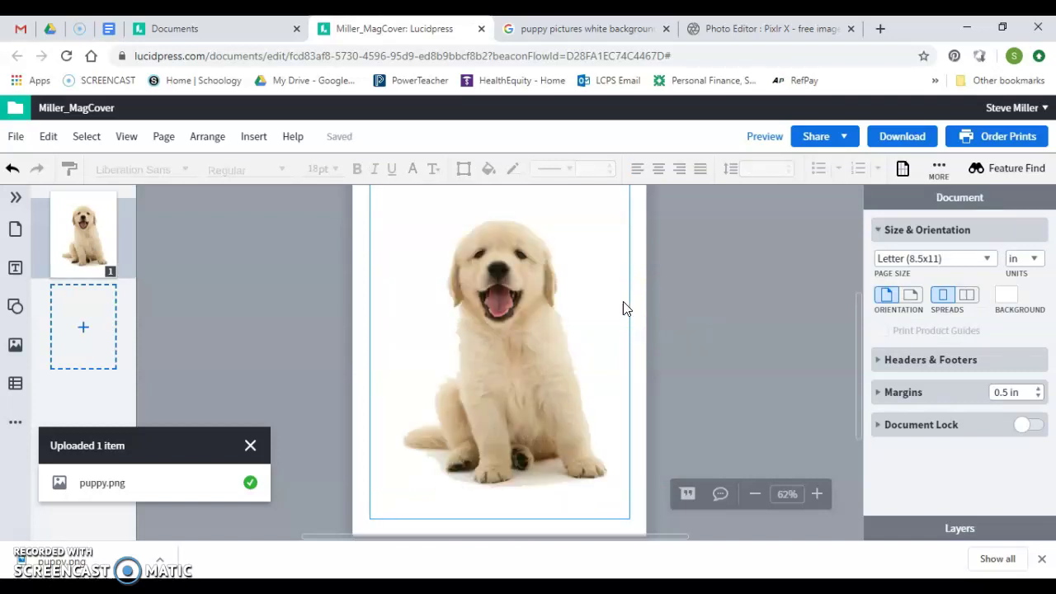
click(559, 285)
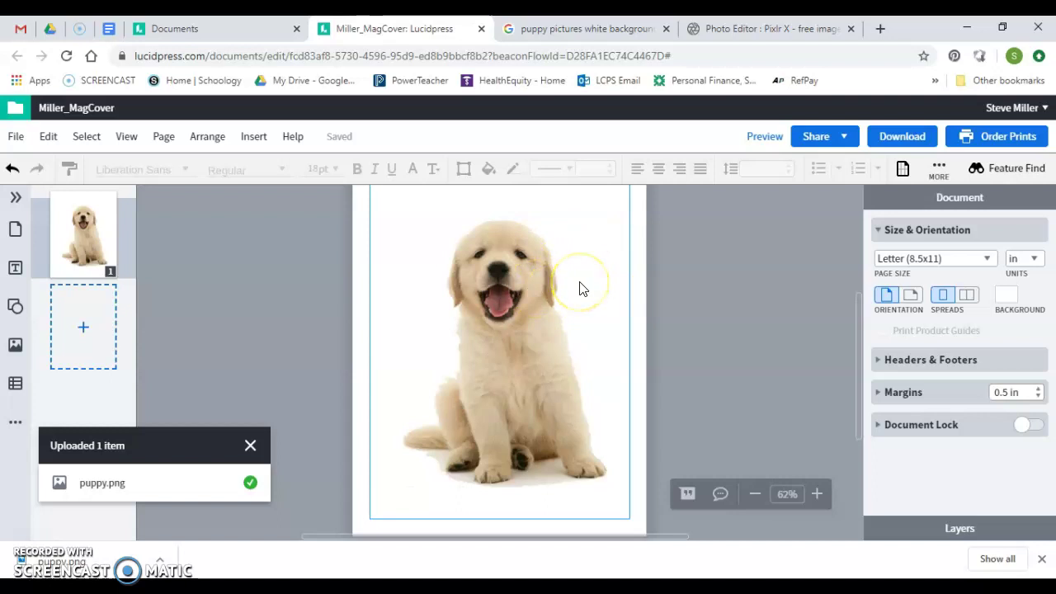